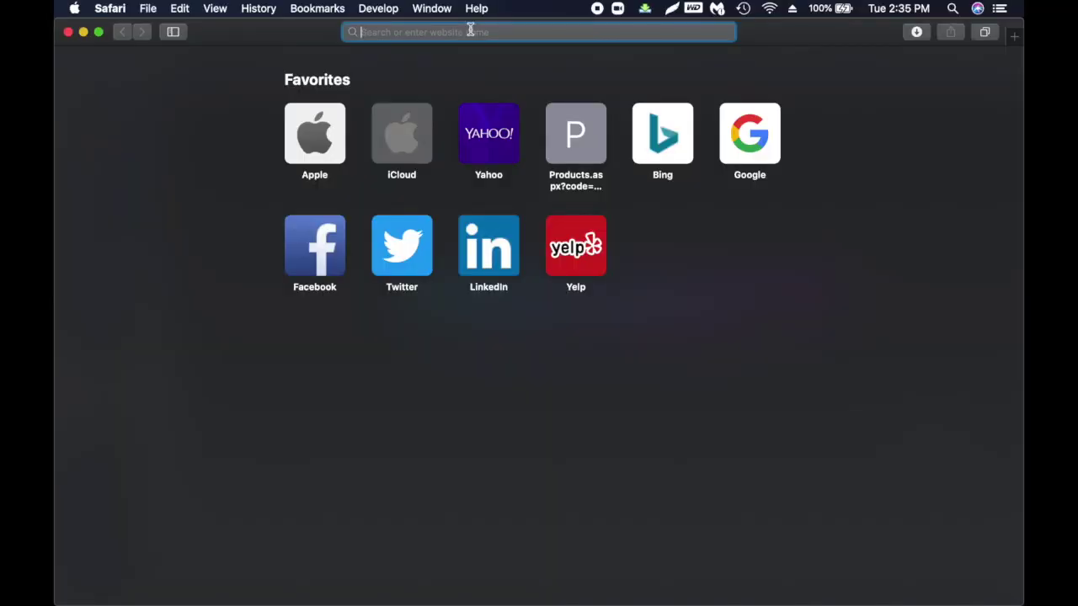
# Step: Search Google for 'jira free trail' and skim the results list
pyautogui.write('jira free t')
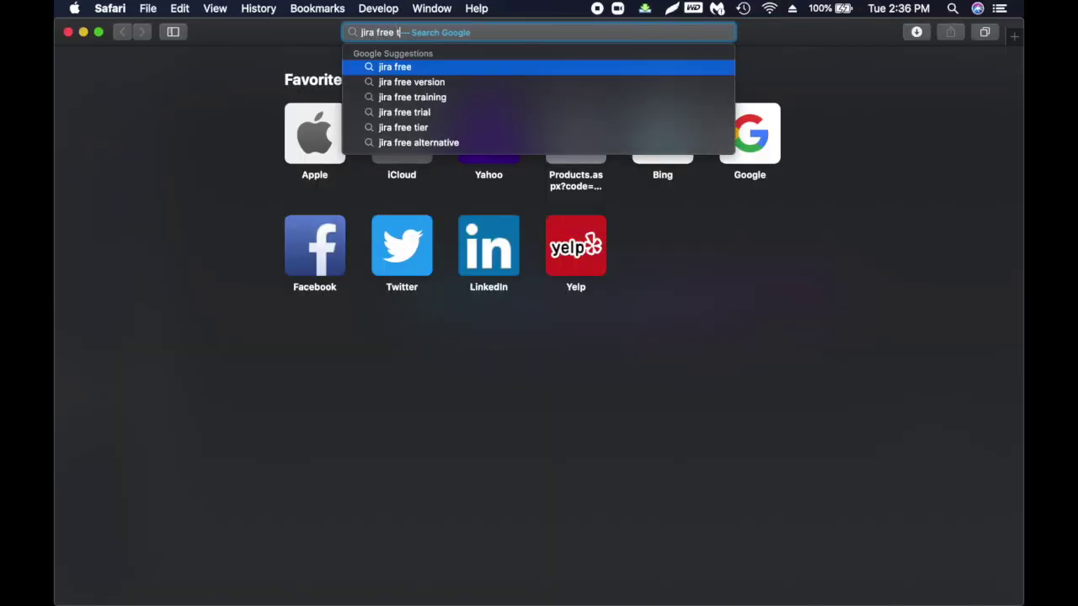
pyautogui.write('rail')
pyautogui.press('Return')
pyautogui.scroll(-1, 161, 403)
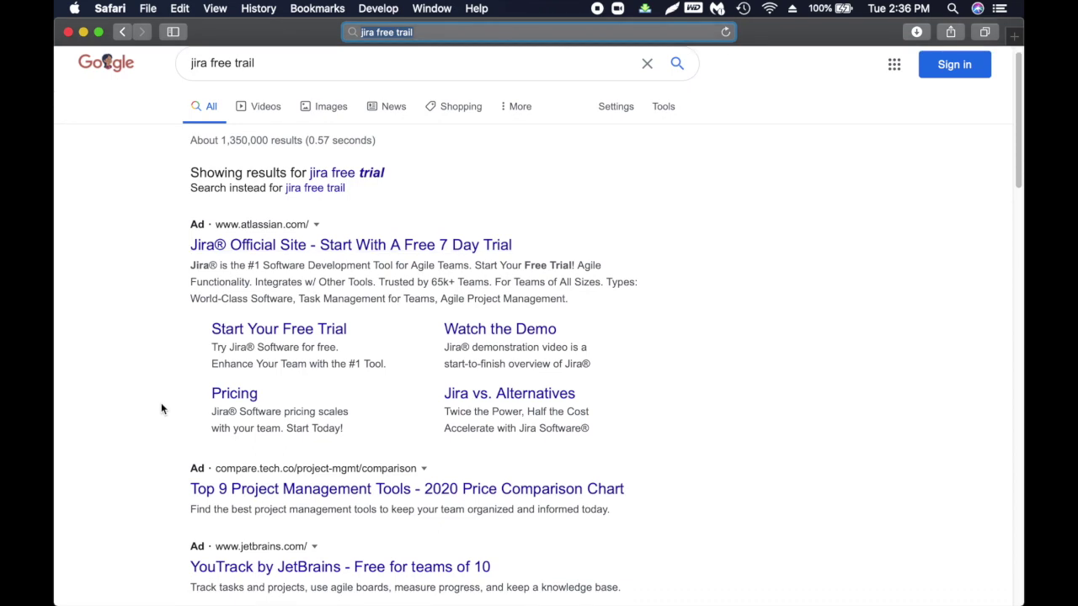
pyautogui.scroll(1, 161, 403)
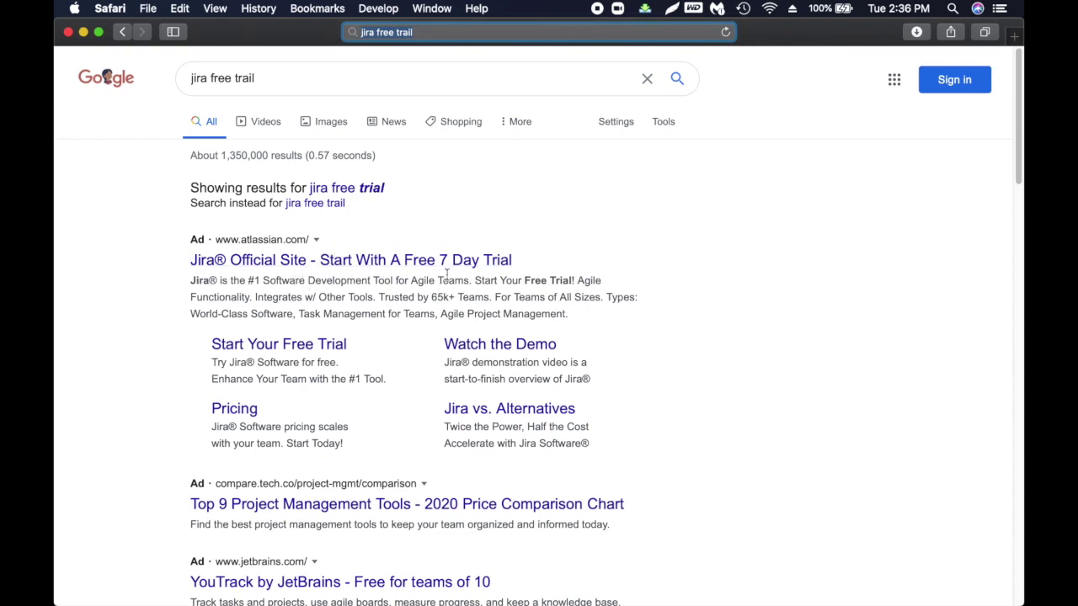
# Step: Open the official Jira site from the Google ad and browse the pricing page
pyautogui.click(413, 261)
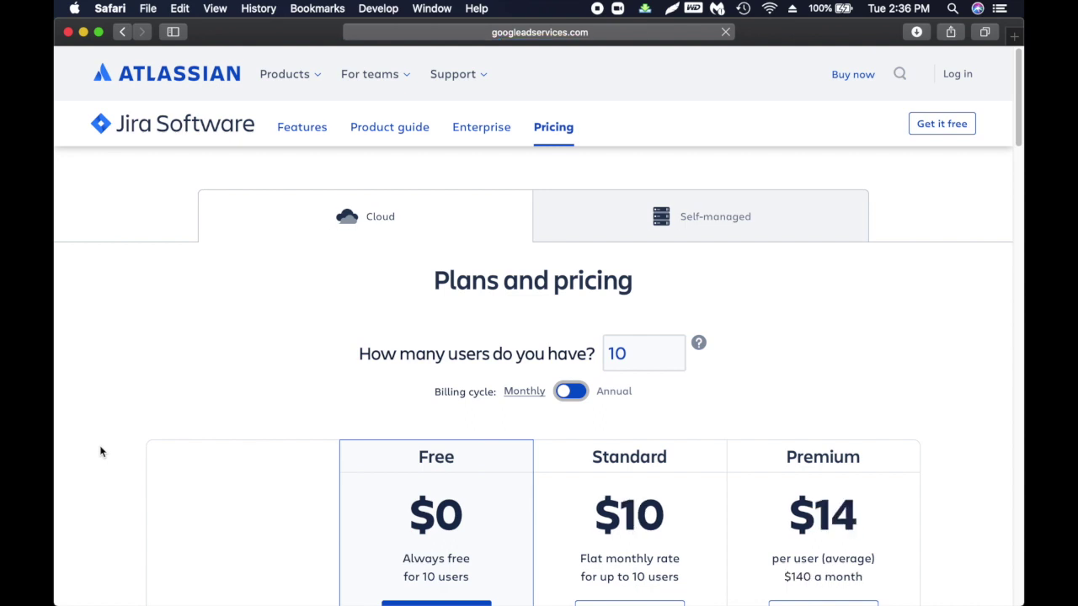
pyautogui.scroll(-3, 100, 453)
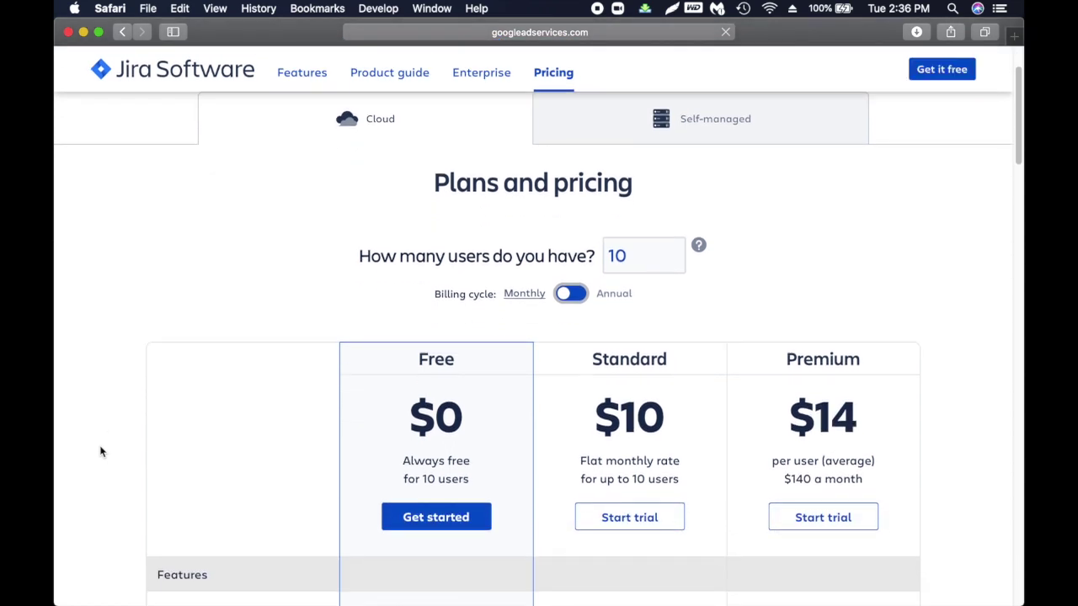
pyautogui.scroll(-3, 365, 382)
pyautogui.scroll(4, 365, 382)
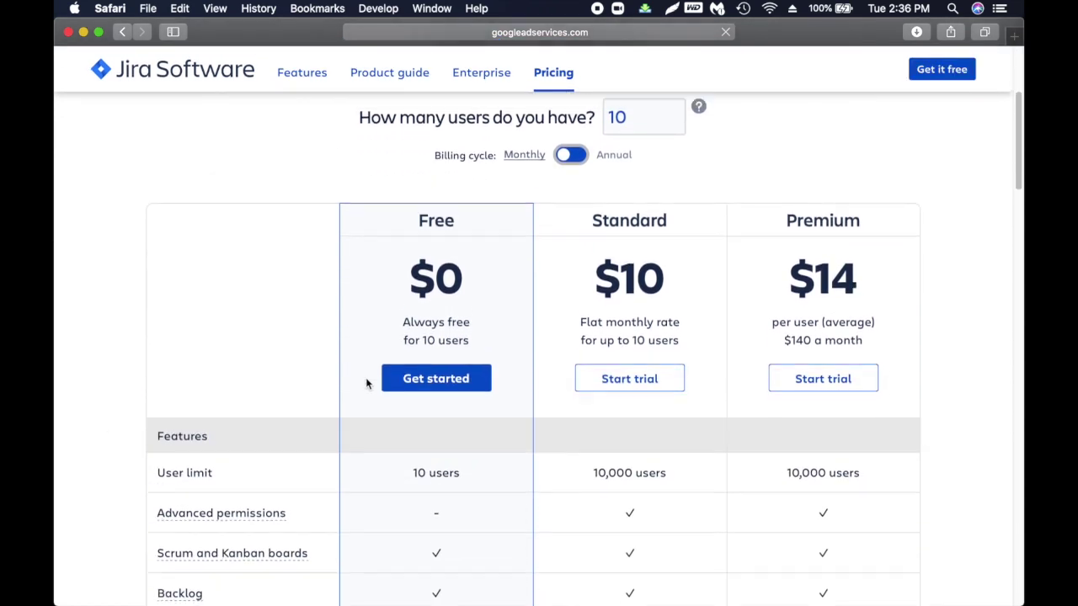
pyautogui.scroll(1, 440, 320)
pyautogui.scroll(-2, 469, 312)
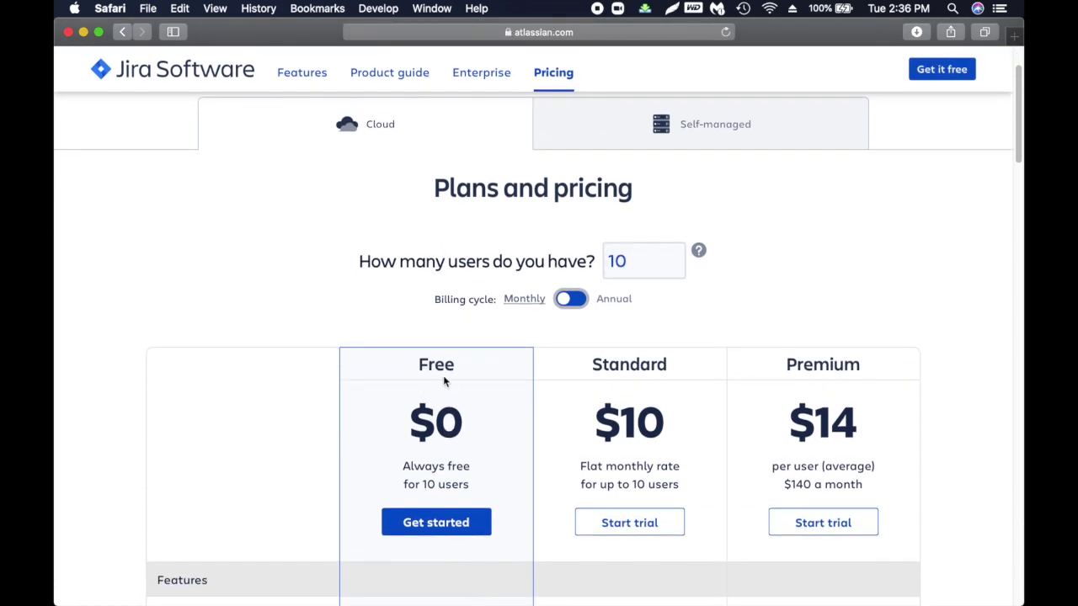
pyautogui.scroll(2, 464, 318)
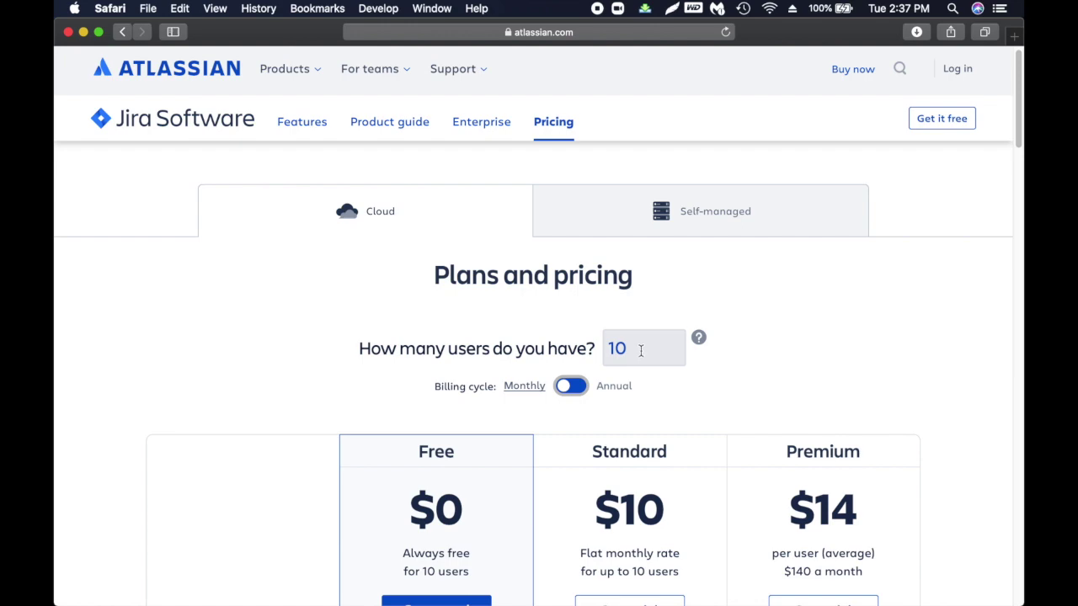
# Step: Change the user count from 10 to 5 and review the recalculated plan prices
pyautogui.click(641, 350)
pyautogui.press('BackSpace')
pyautogui.press('BackSpace')
pyautogui.write('5')
pyautogui.click(342, 445)
pyautogui.scroll(-3, 341, 445)
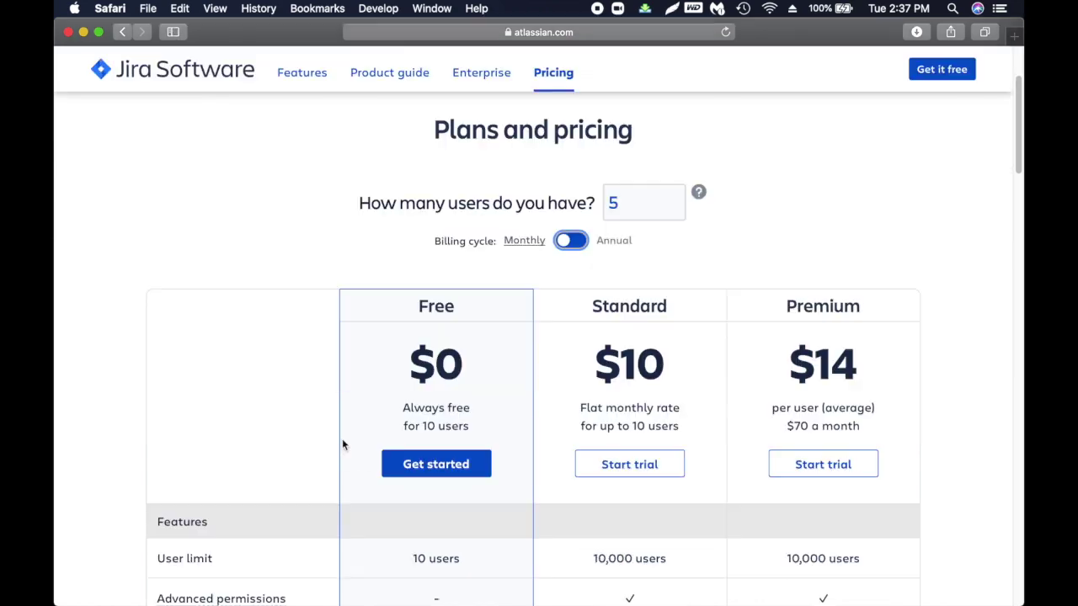
pyautogui.scroll(3, 342, 440)
pyautogui.scroll(-4, 342, 440)
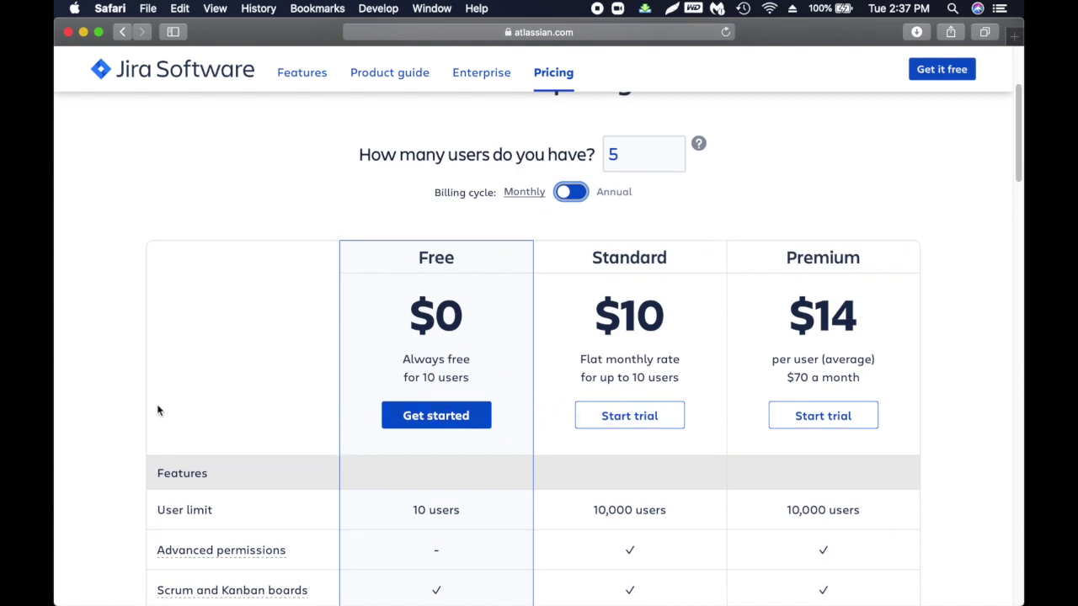
pyautogui.scroll(-3, 157, 410)
pyautogui.scroll(-5, 92, 500)
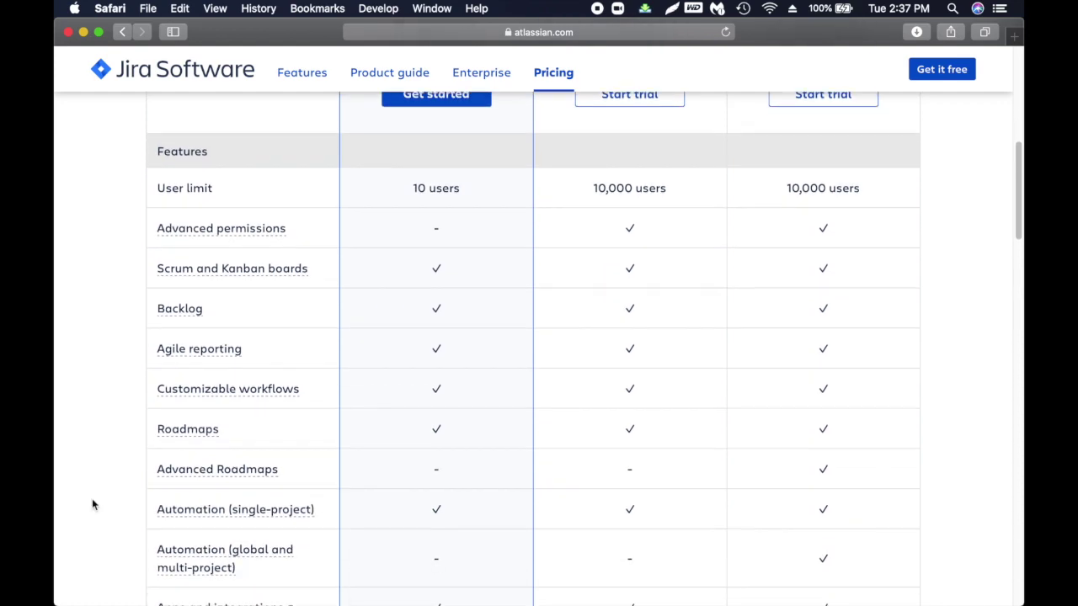
pyautogui.scroll(-12, 93, 504)
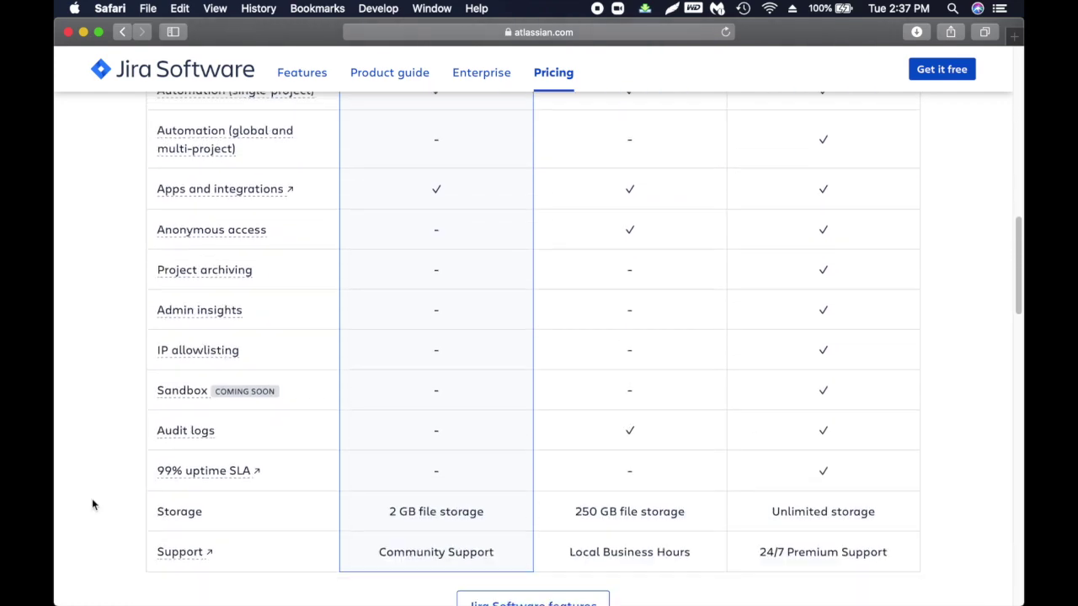
pyautogui.scroll(-3, 93, 504)
pyautogui.scroll(14, 93, 505)
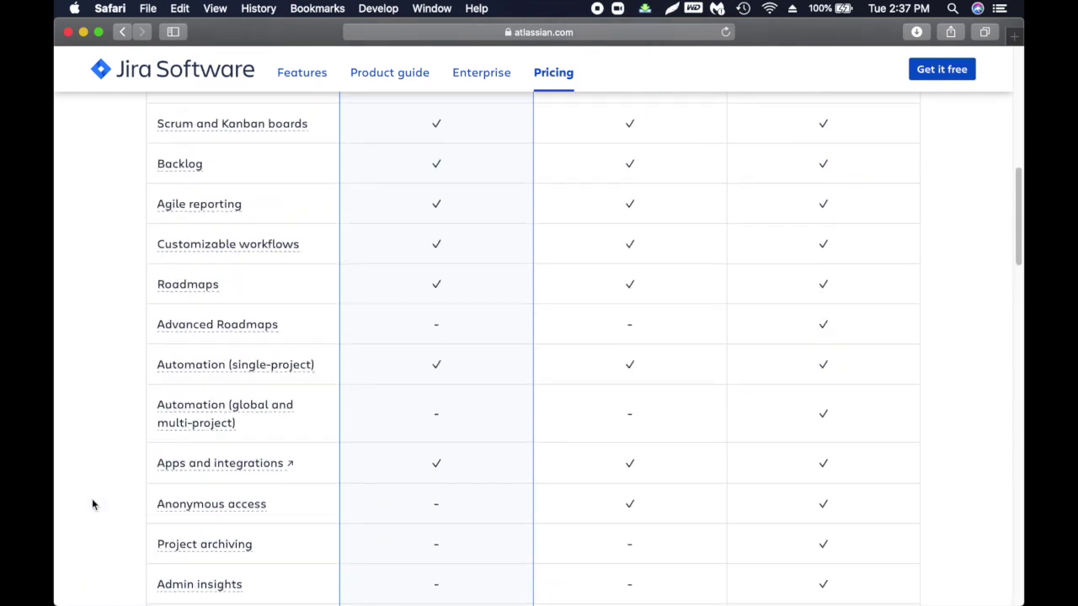
pyautogui.scroll(5, 93, 504)
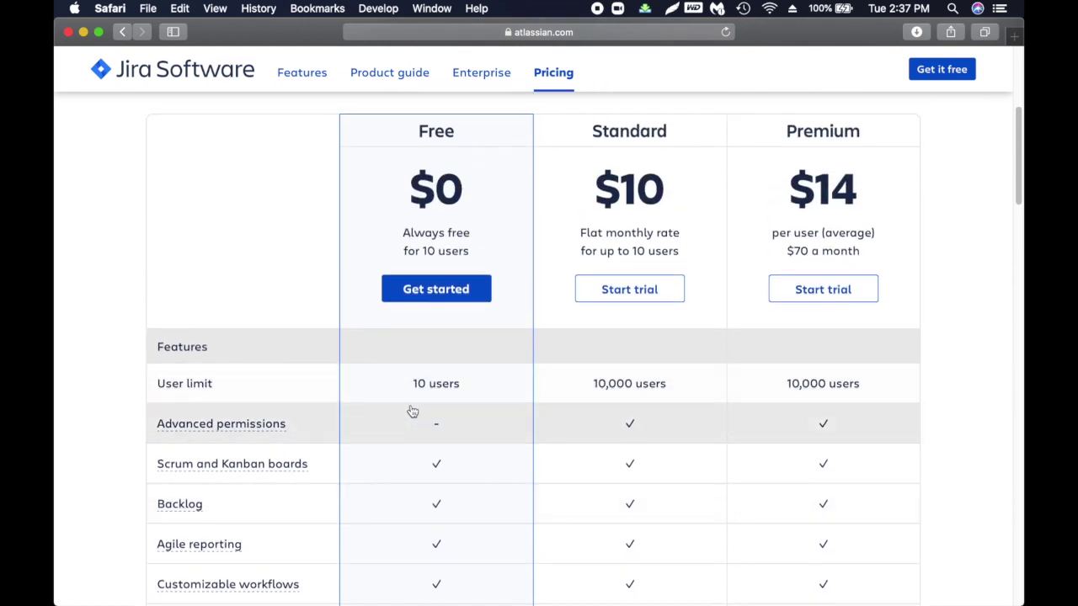
# Step: Review the plan table further and start signing up for the Free plan
pyautogui.scroll(-3, 301, 454)
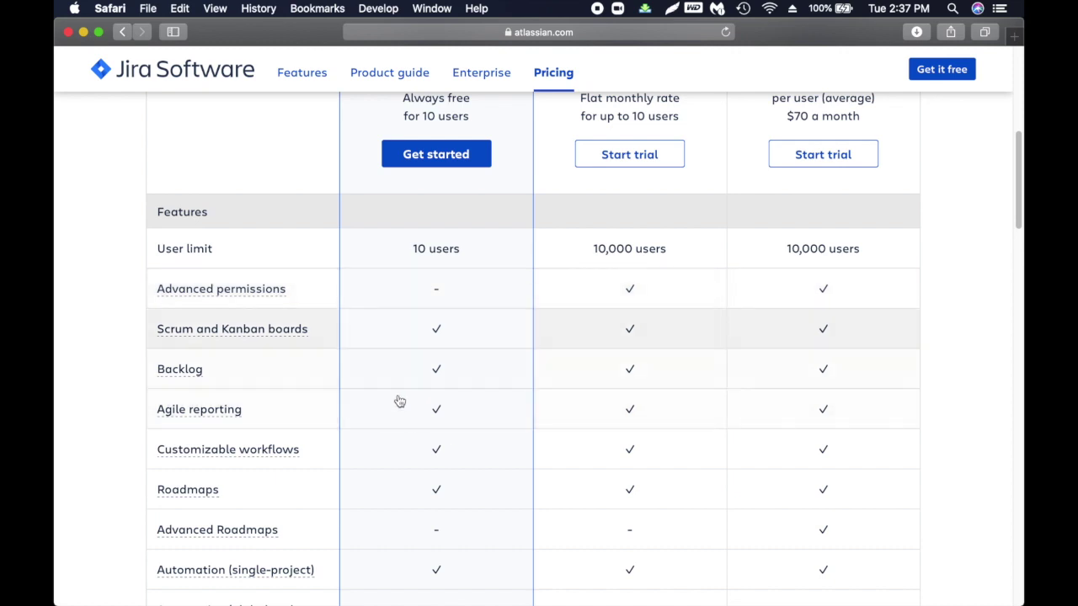
pyautogui.scroll(-5, 389, 426)
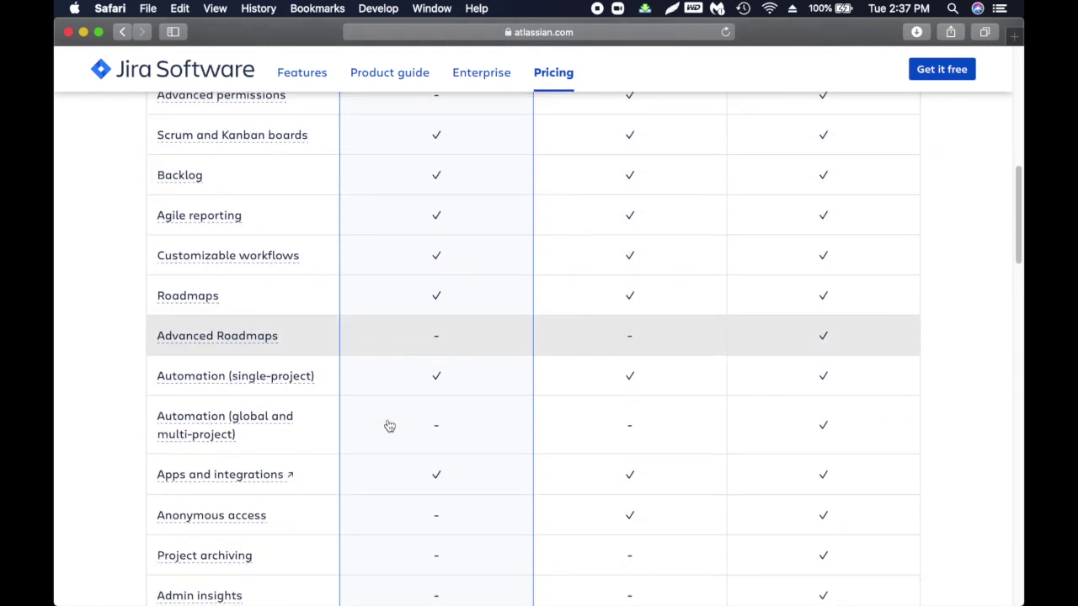
pyautogui.scroll(-5, 389, 426)
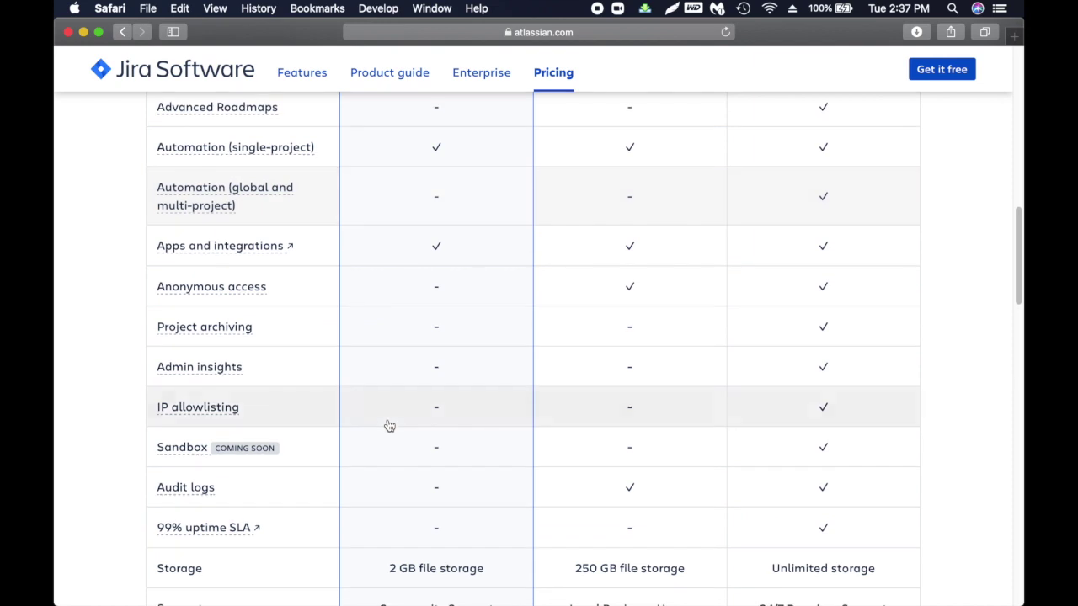
pyautogui.scroll(10, 389, 426)
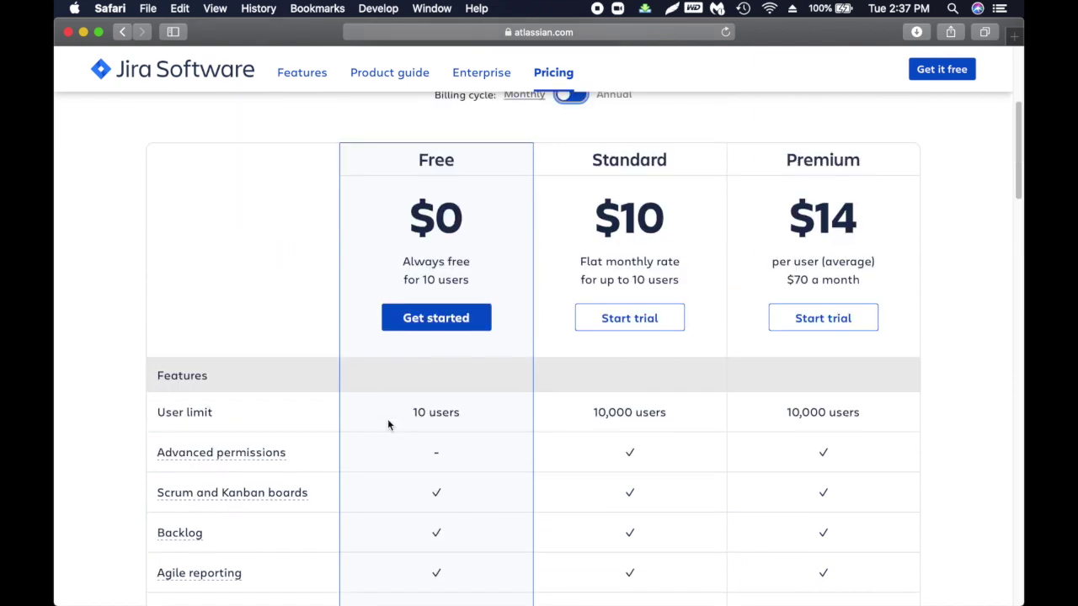
pyautogui.click(437, 325)
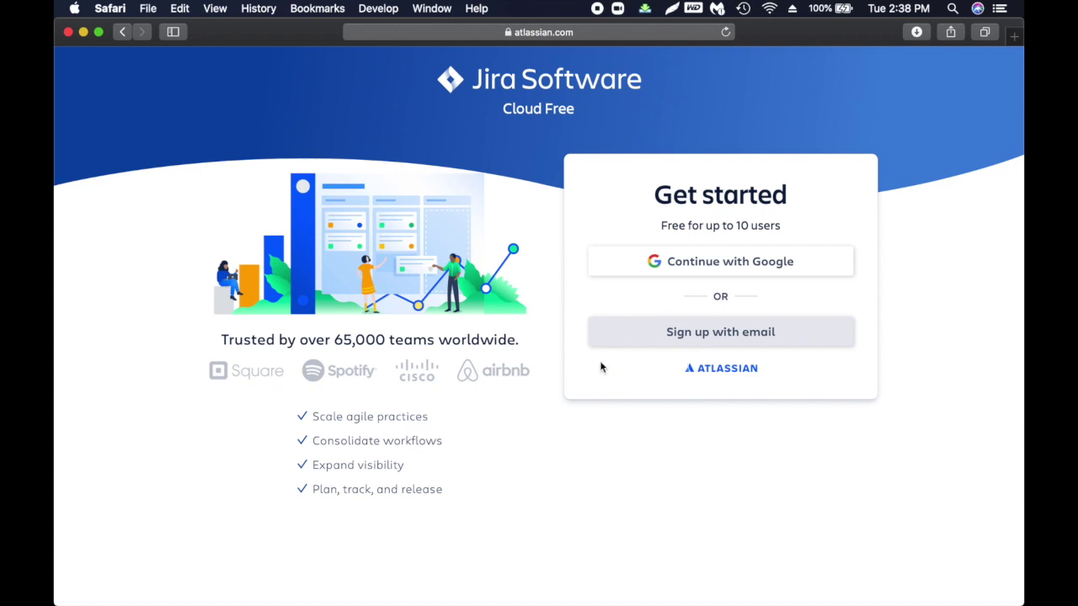
# Step: Sign up with the Google account, entering its password, and create the Atlassian account
pyautogui.click(689, 268)
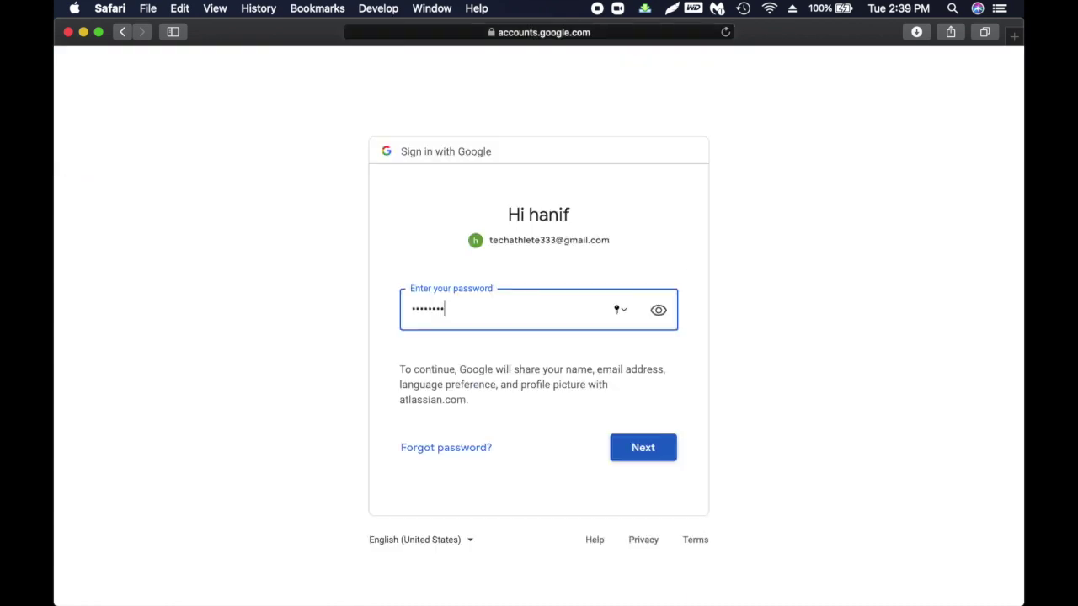
pyautogui.write('•••••')
pyautogui.press('Return')
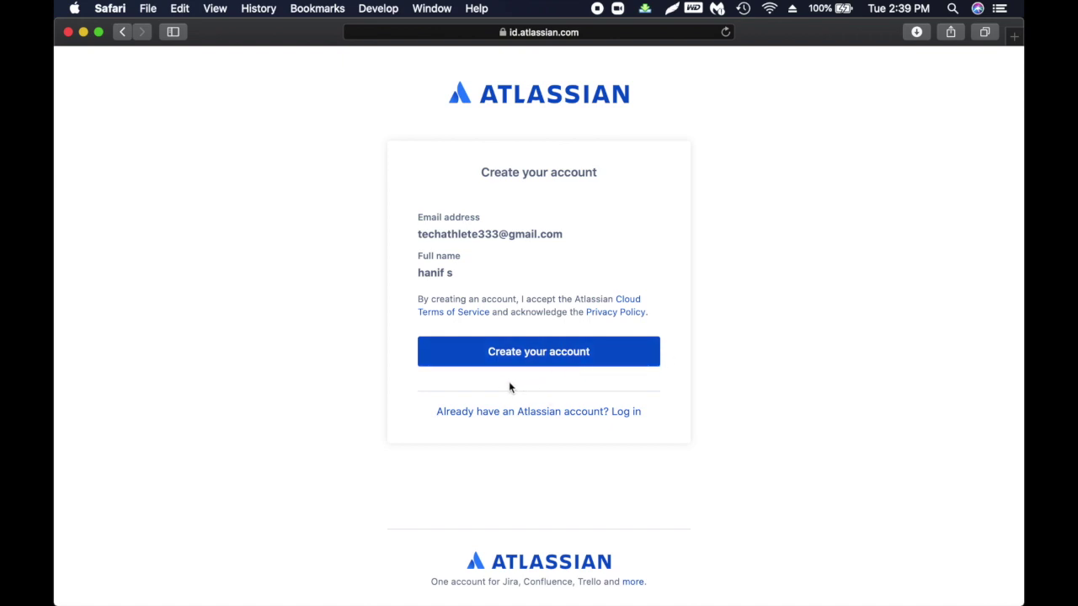
pyautogui.click(568, 357)
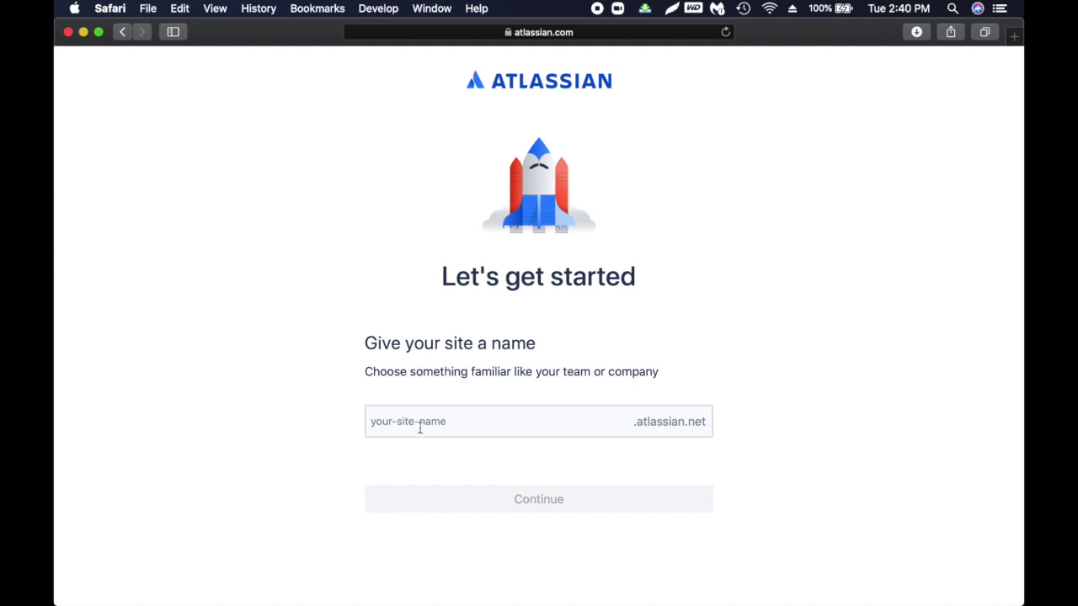
# Step: Name the site cloudautomationusa and skip the team type, welcome and teammate-invite questions
pyautogui.click(487, 423)
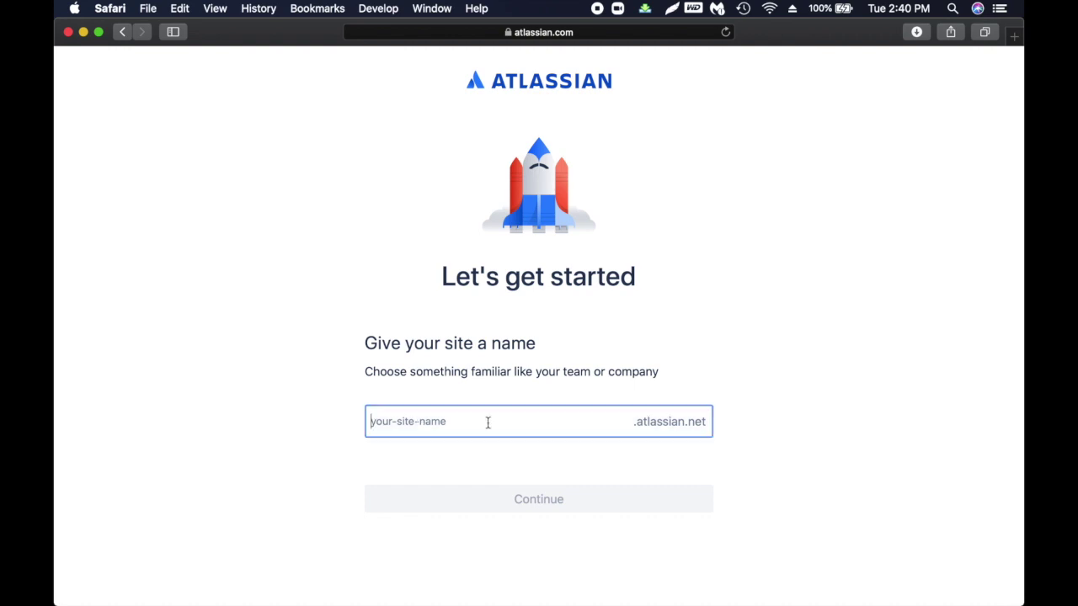
pyautogui.write('cloud')
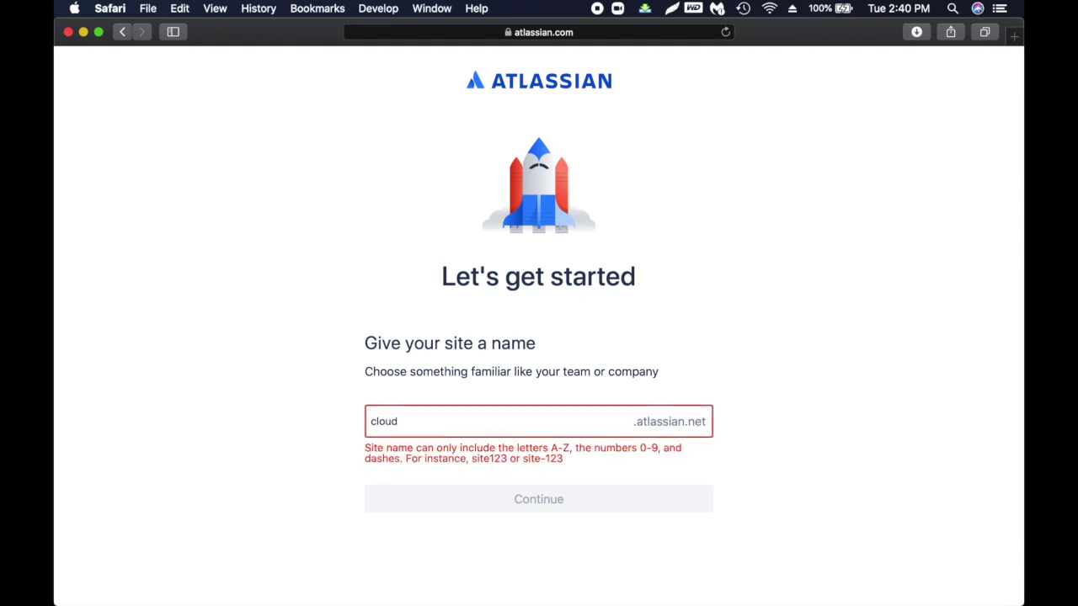
pyautogui.write('automationusa')
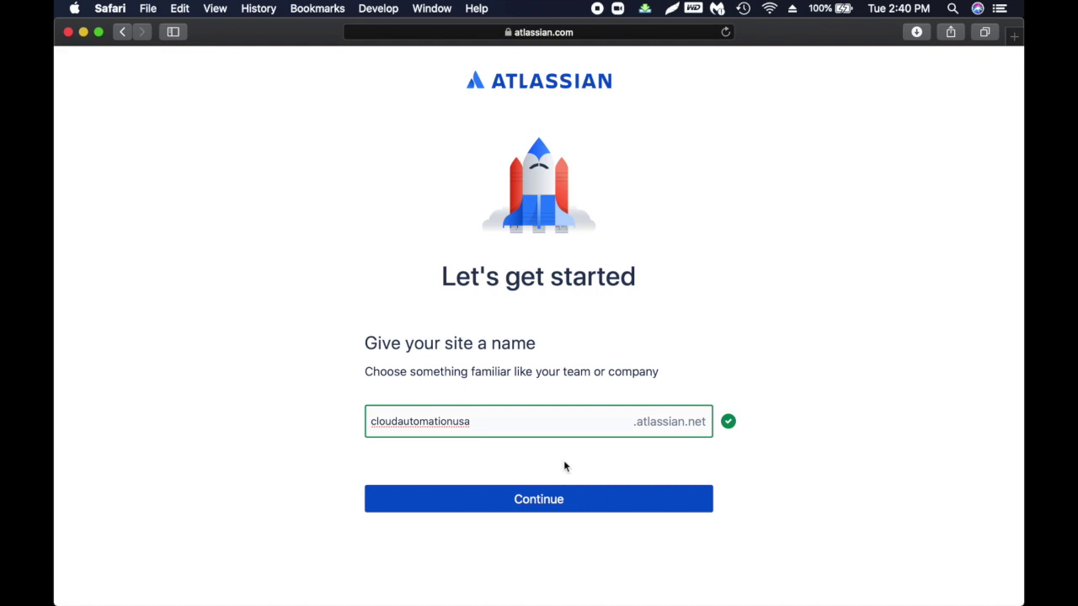
pyautogui.click(567, 504)
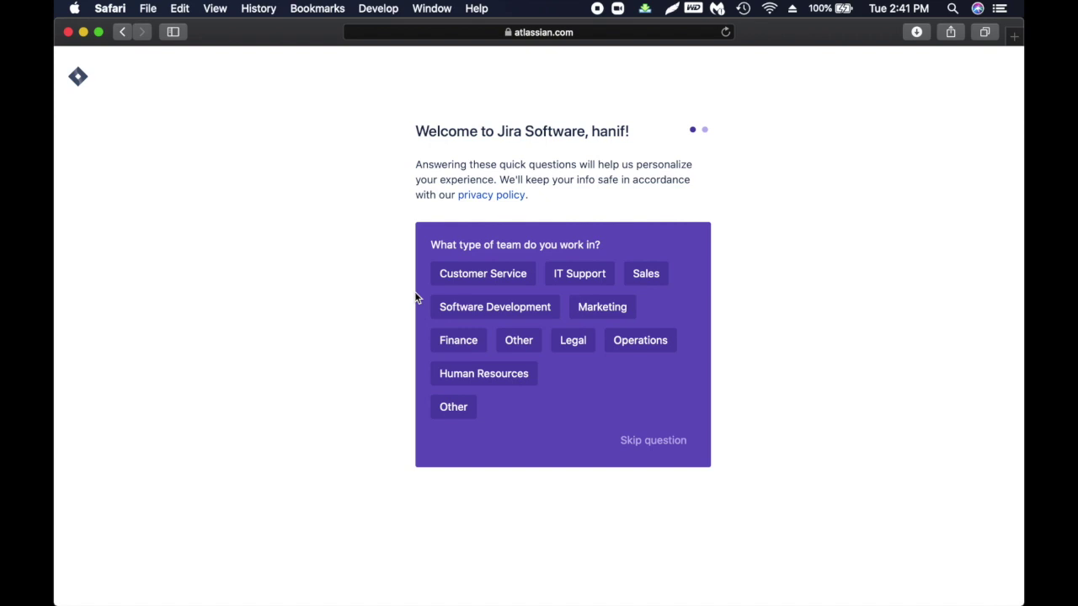
pyautogui.click(635, 443)
pyautogui.click(654, 424)
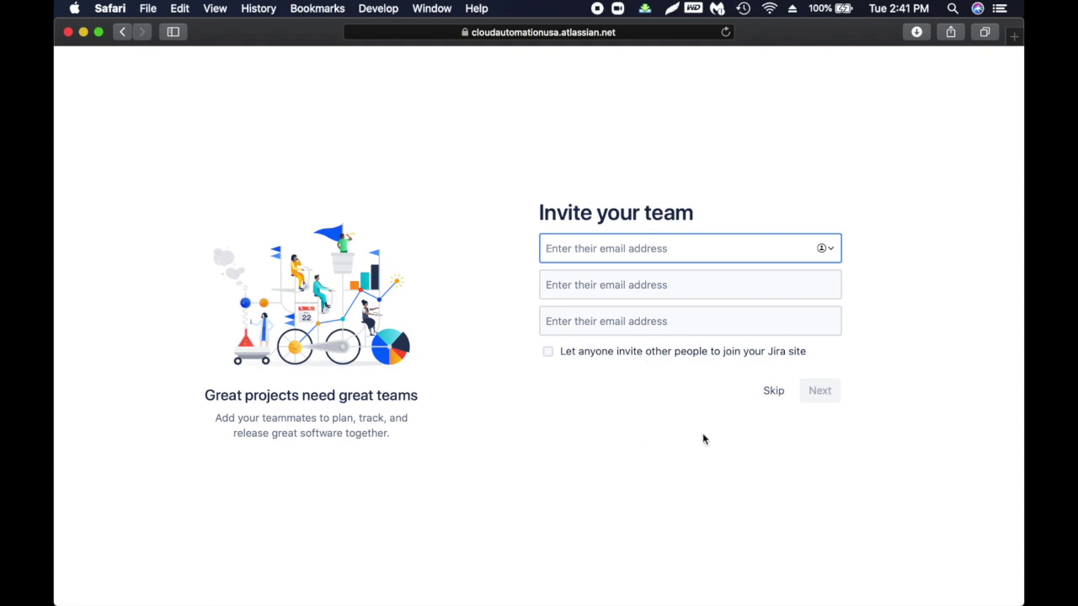
pyautogui.click(769, 396)
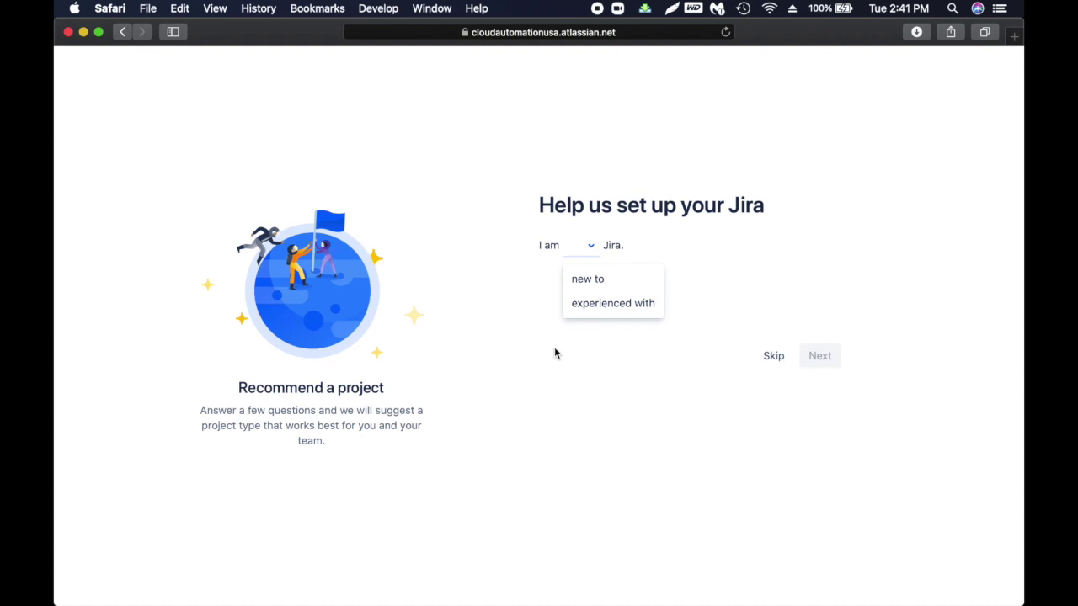
# Step: Answer setup: experienced with Jira and agile, mostly fixing bugs, tight schedule
pyautogui.click(631, 307)
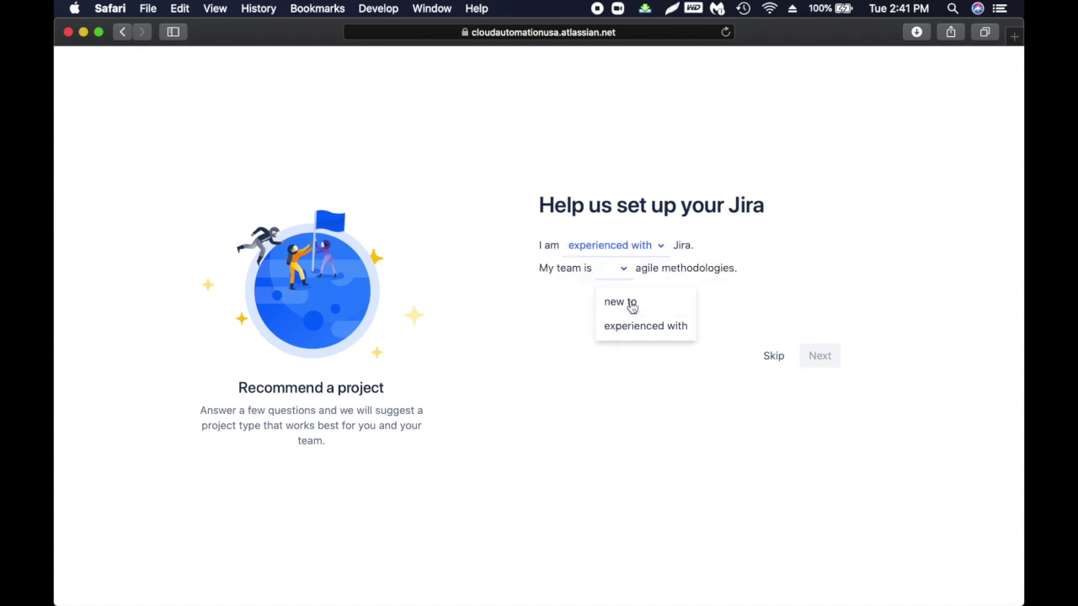
pyautogui.click(620, 269)
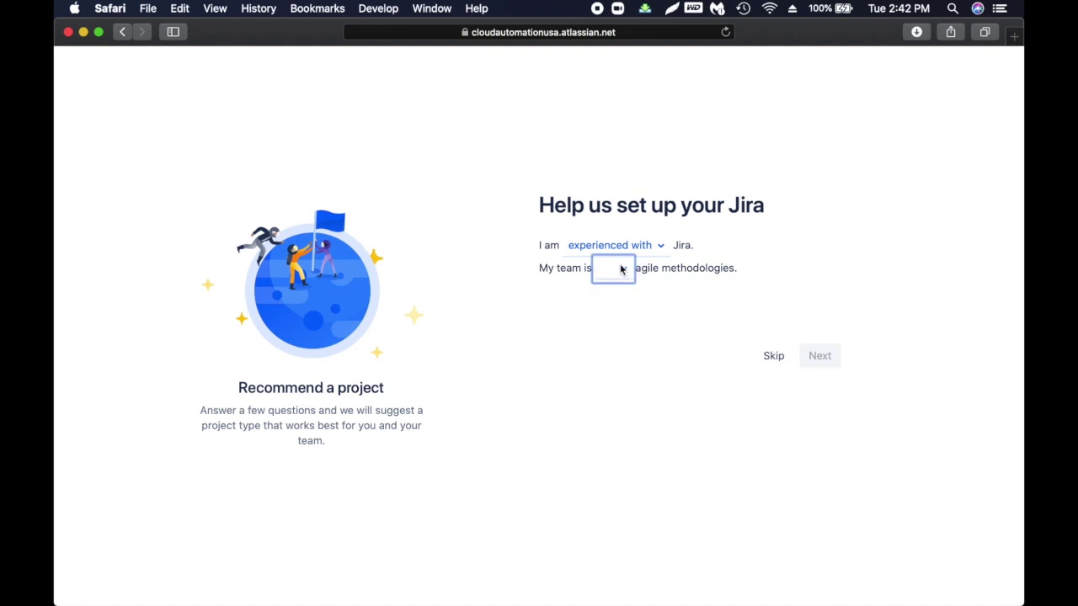
pyautogui.click(621, 268)
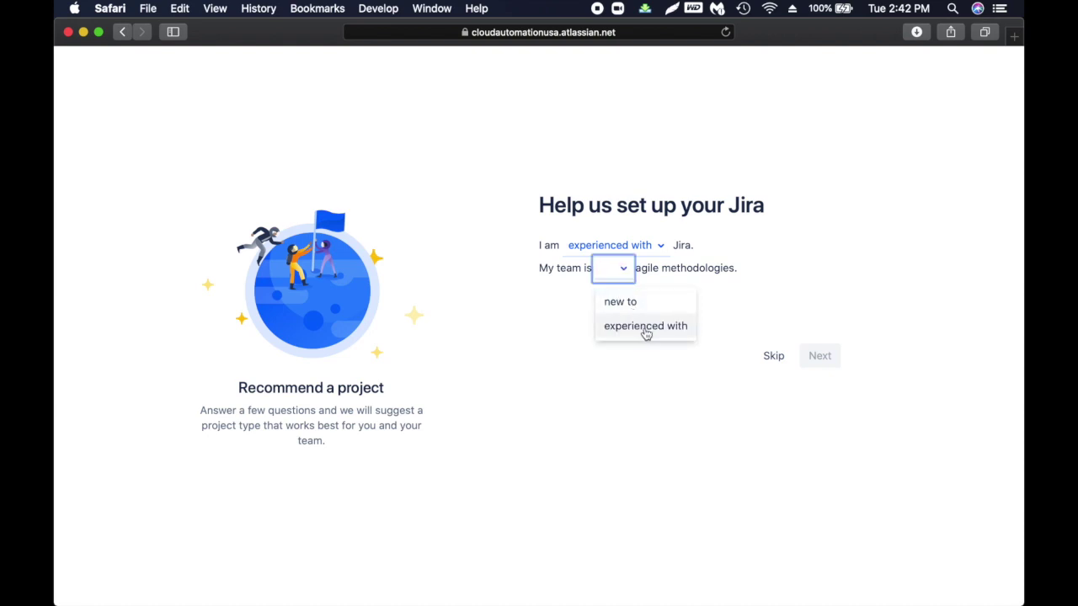
pyautogui.click(654, 328)
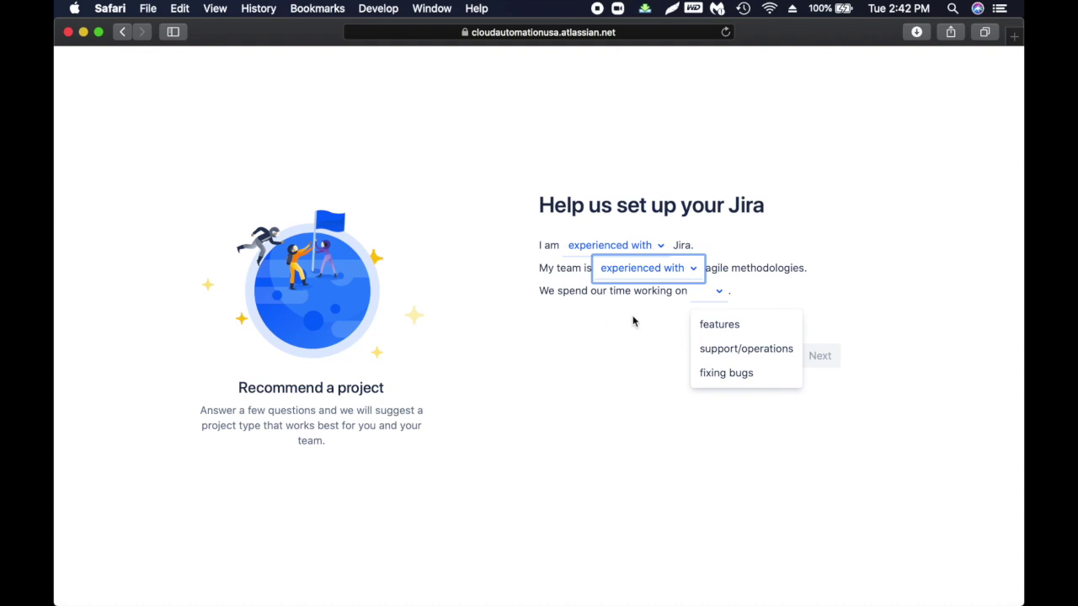
pyautogui.click(713, 373)
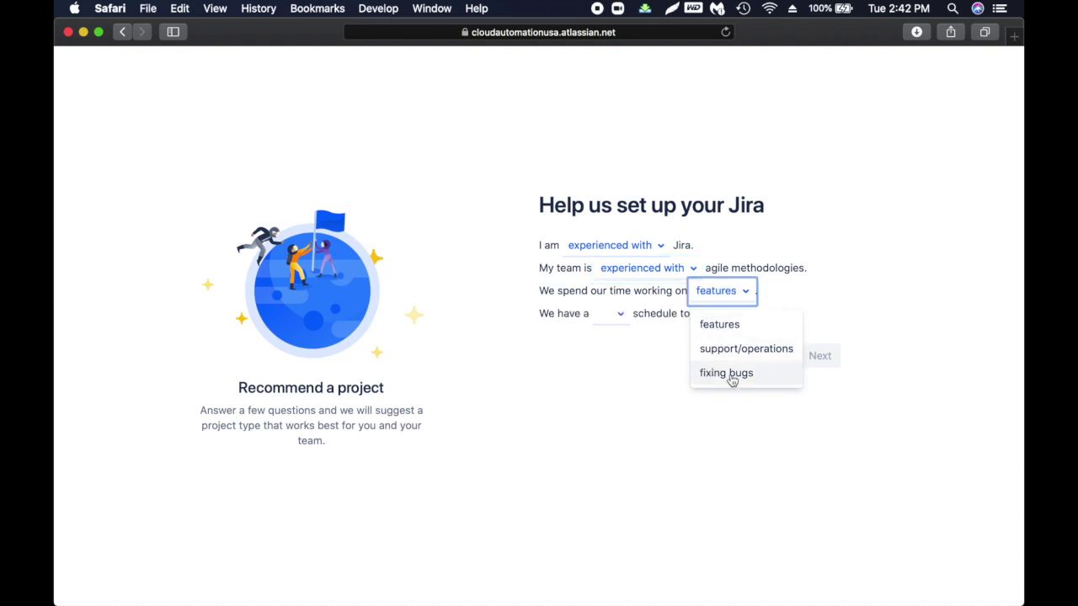
pyautogui.click(620, 314)
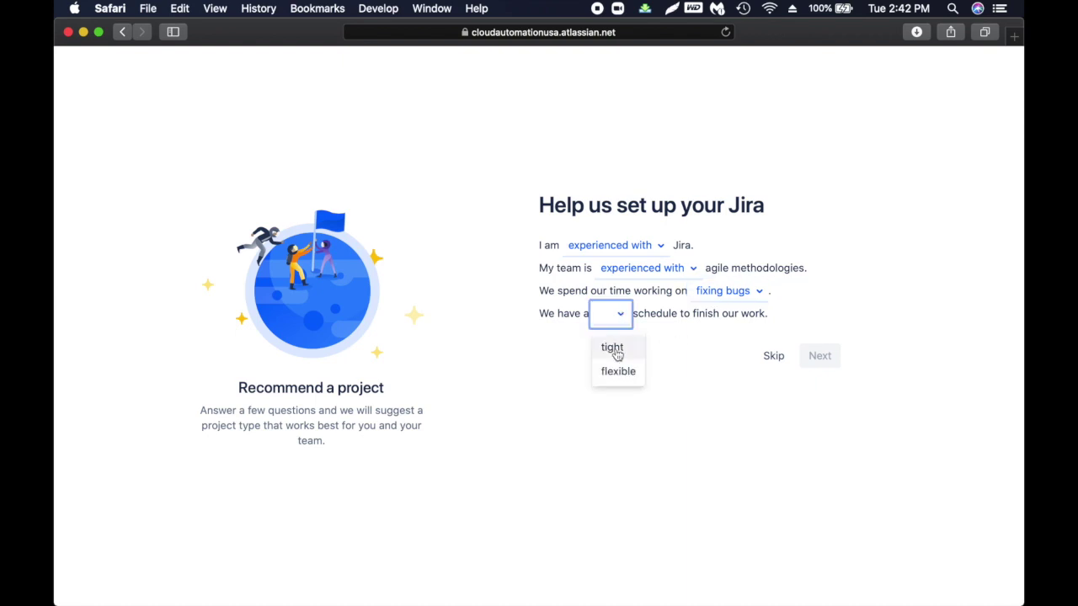
pyautogui.click(617, 347)
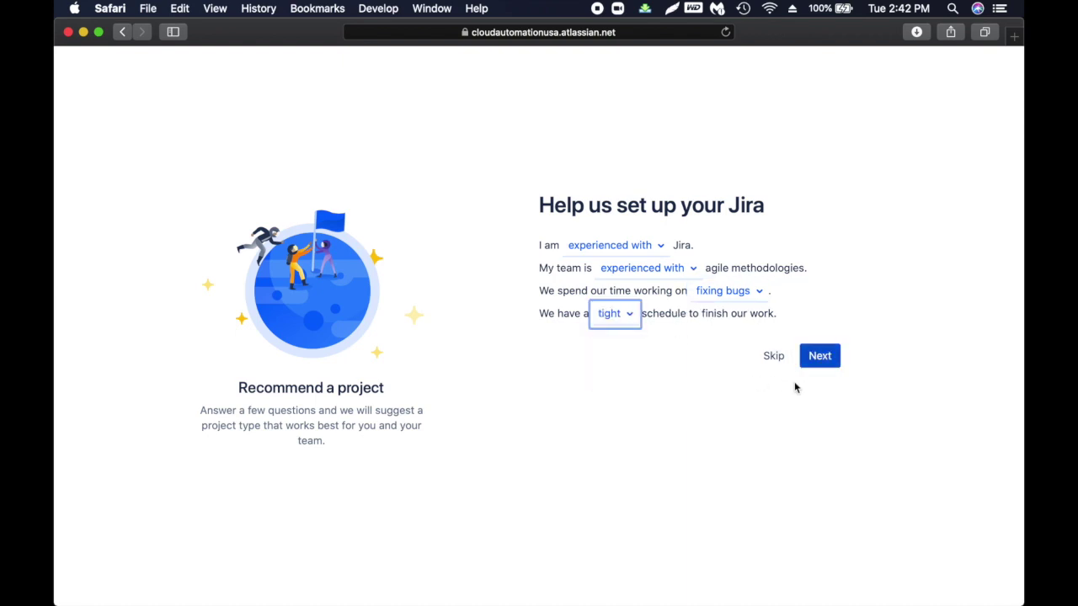
pyautogui.click(830, 361)
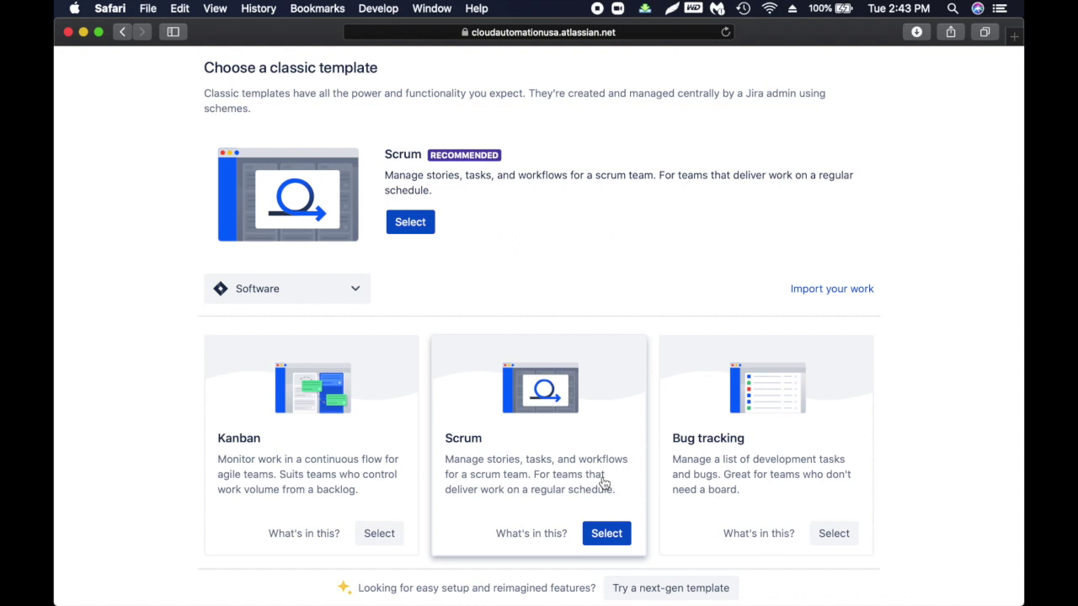
# Step: Select the Scrum project template
pyautogui.click(608, 534)
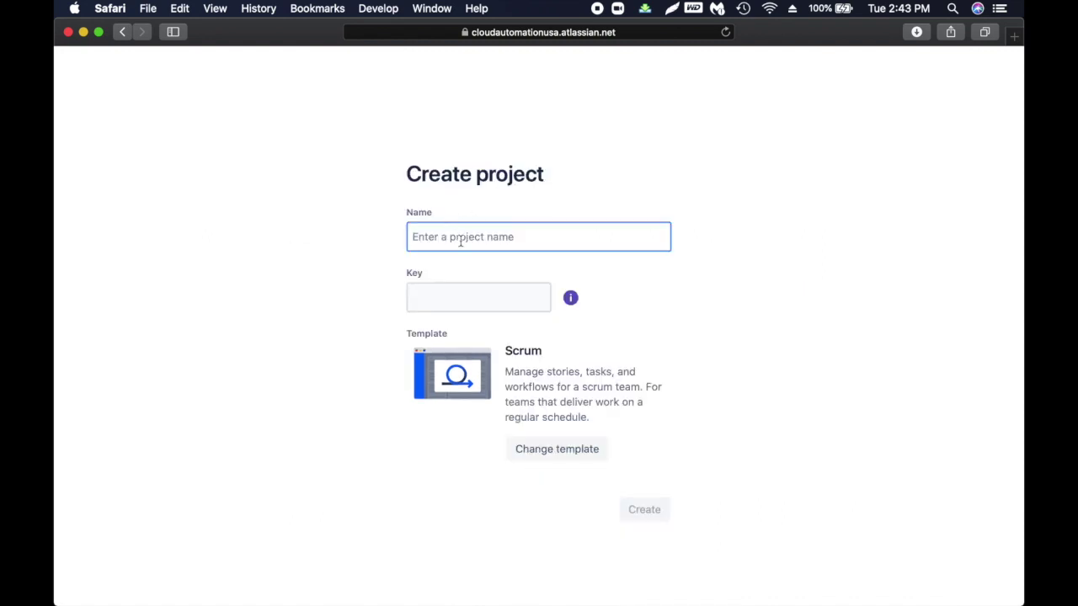
# Step: Name the Scrum project cloud-demo, keep the key CD, and create it
pyautogui.write('cloud-demo')
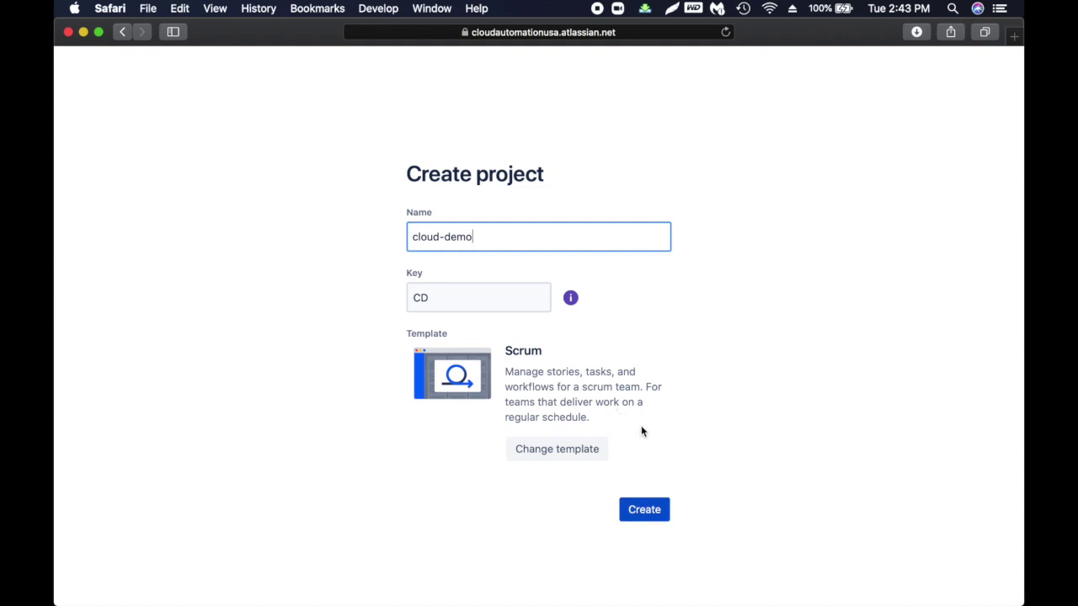
pyautogui.click(648, 515)
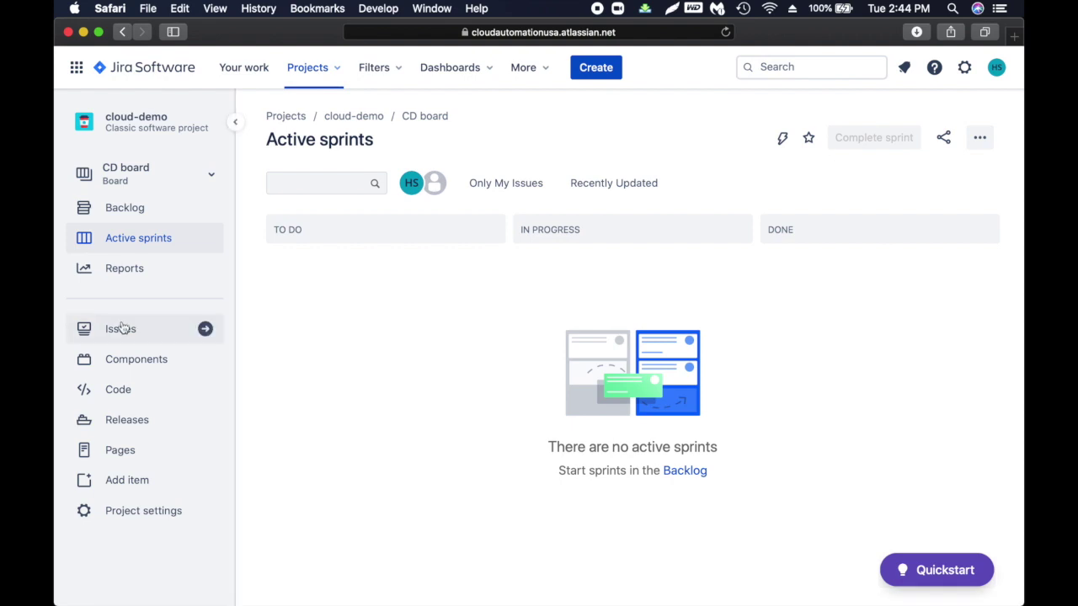
pyautogui.click(604, 71)
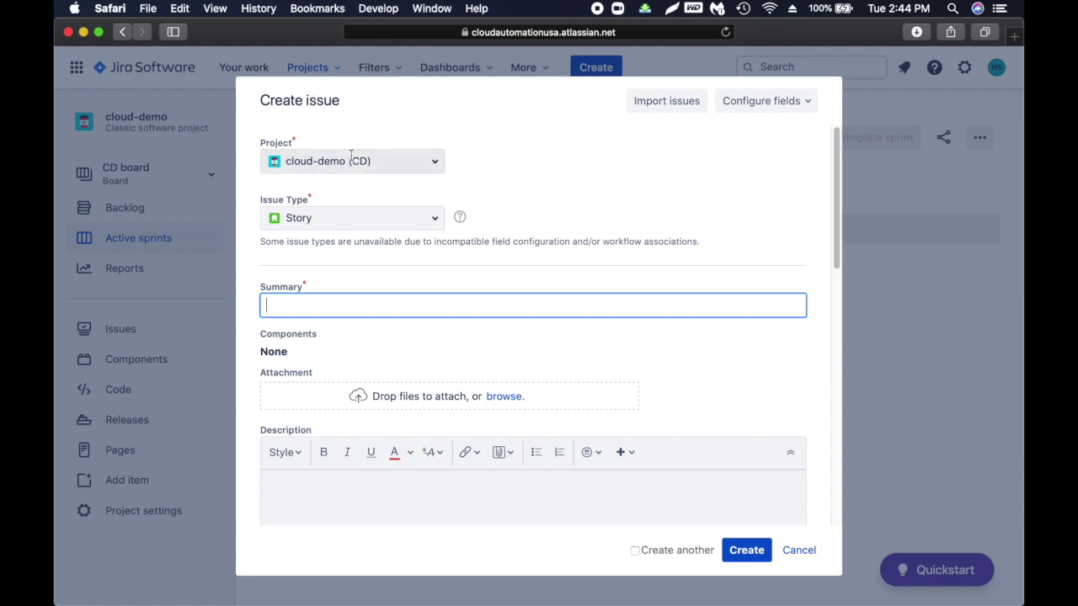
# Step: Leave the project as cloud-demo and set the new issue's type to Bug
pyautogui.click(434, 164)
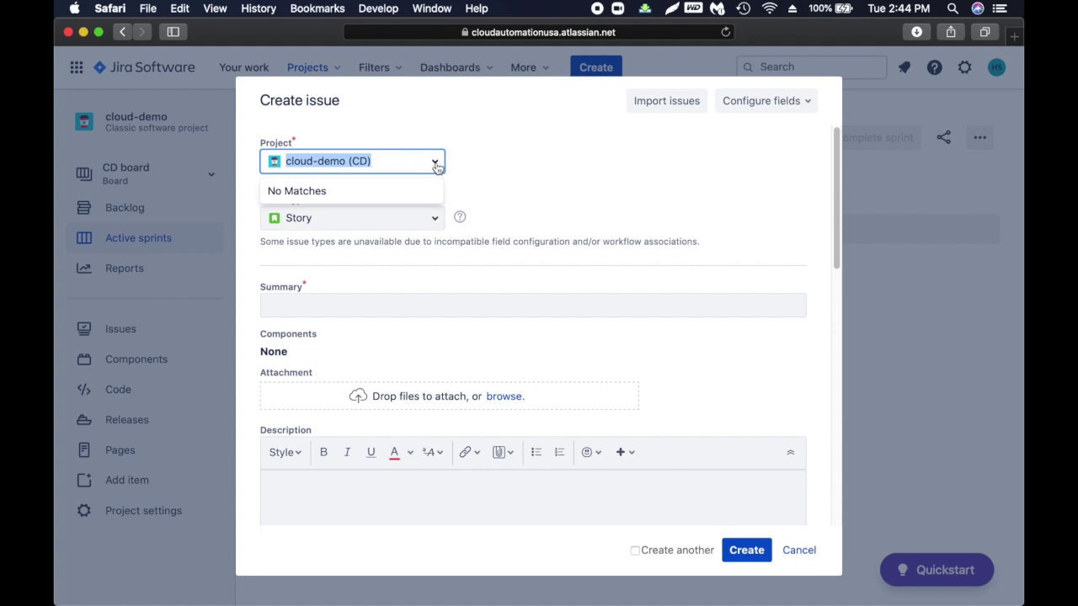
pyautogui.click(434, 164)
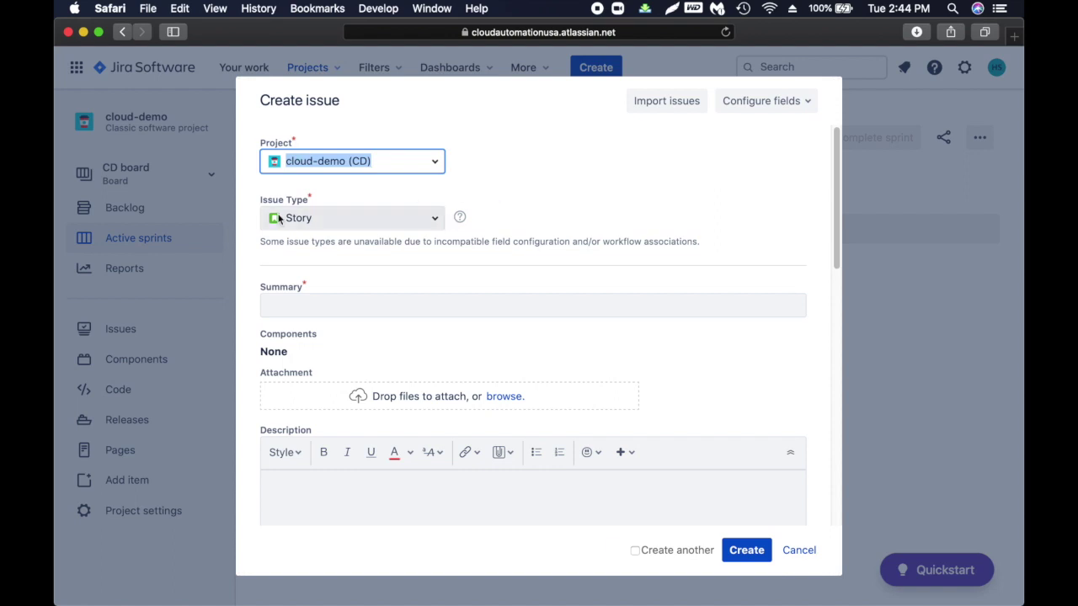
pyautogui.click(436, 219)
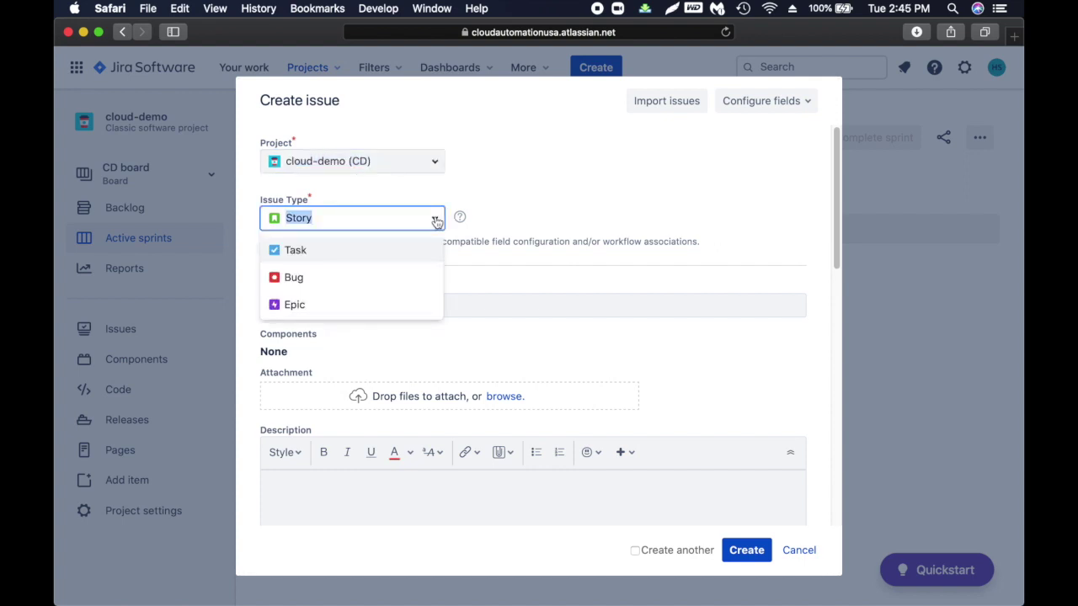
pyautogui.click(311, 282)
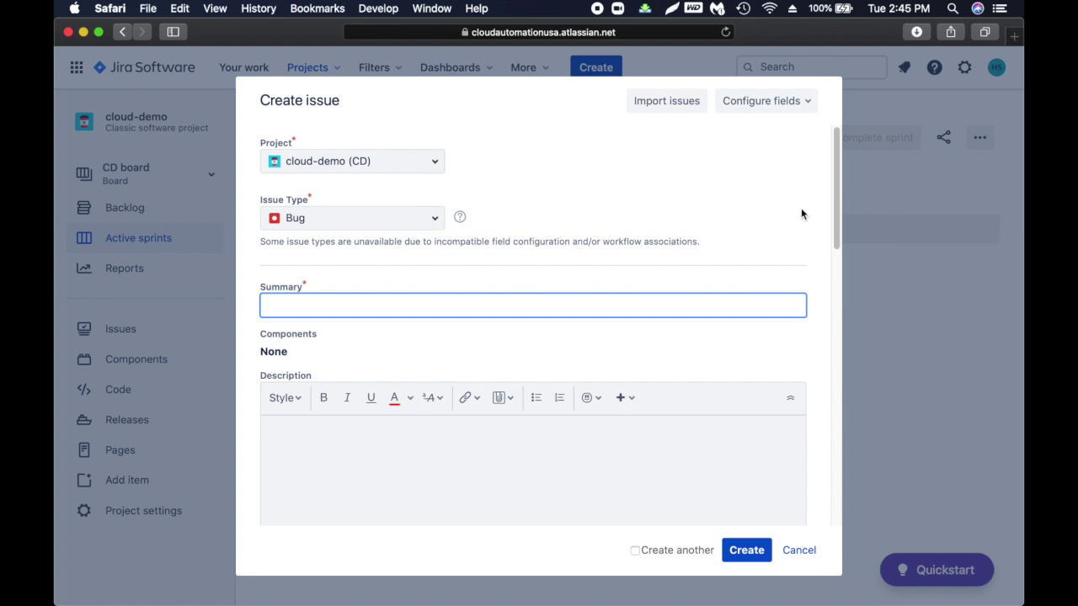
pyautogui.click(1015, 42)
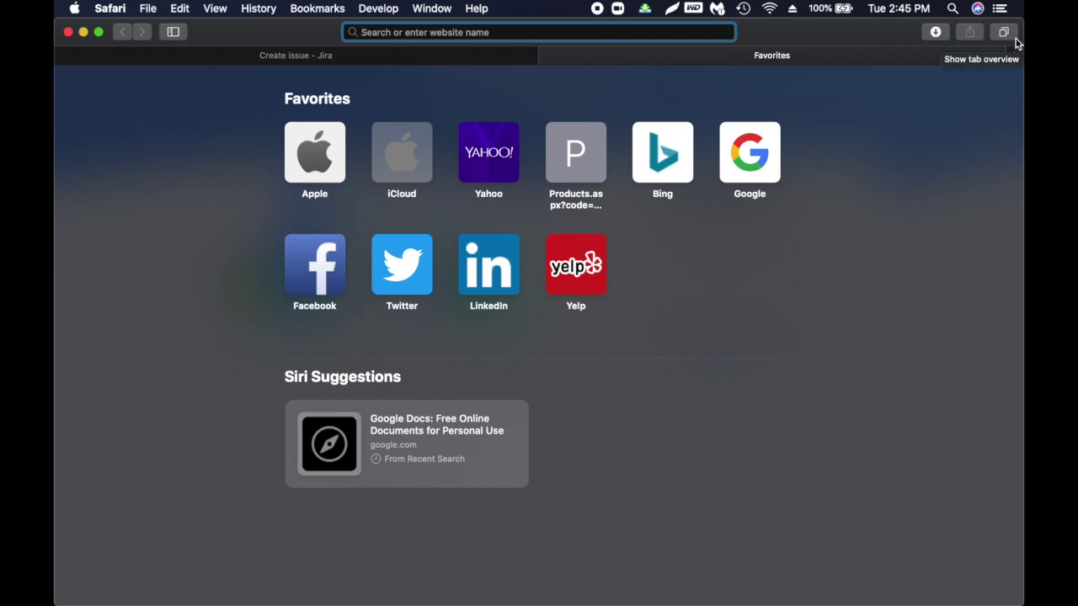
# Step: Load qadoctors.com in the new tab, showing its 500 error, then return to Jira
pyautogui.write('qa')
pyautogui.press('Return')
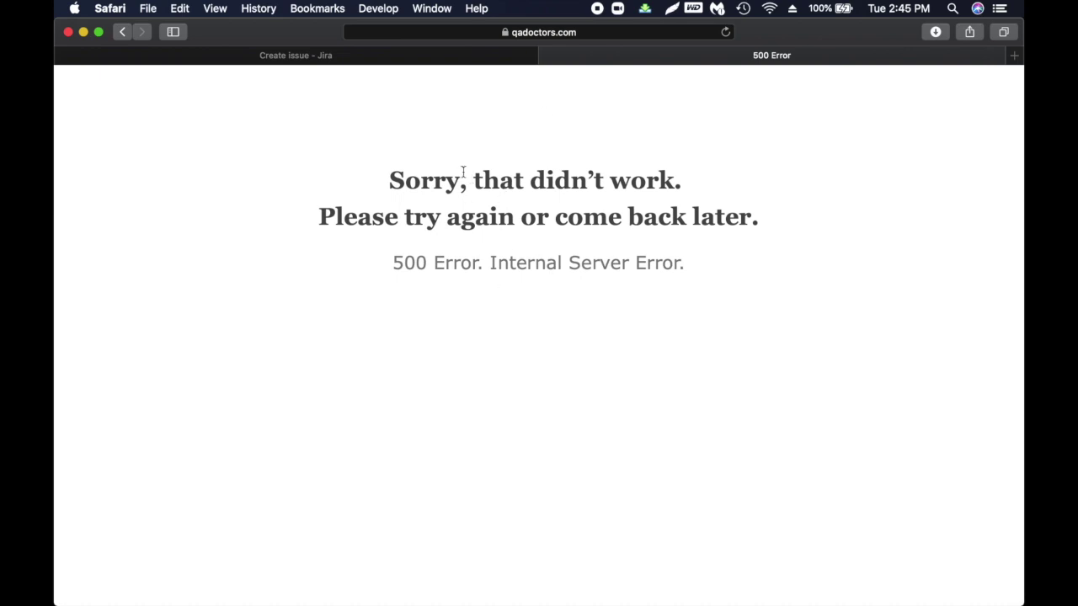
pyautogui.click(368, 59)
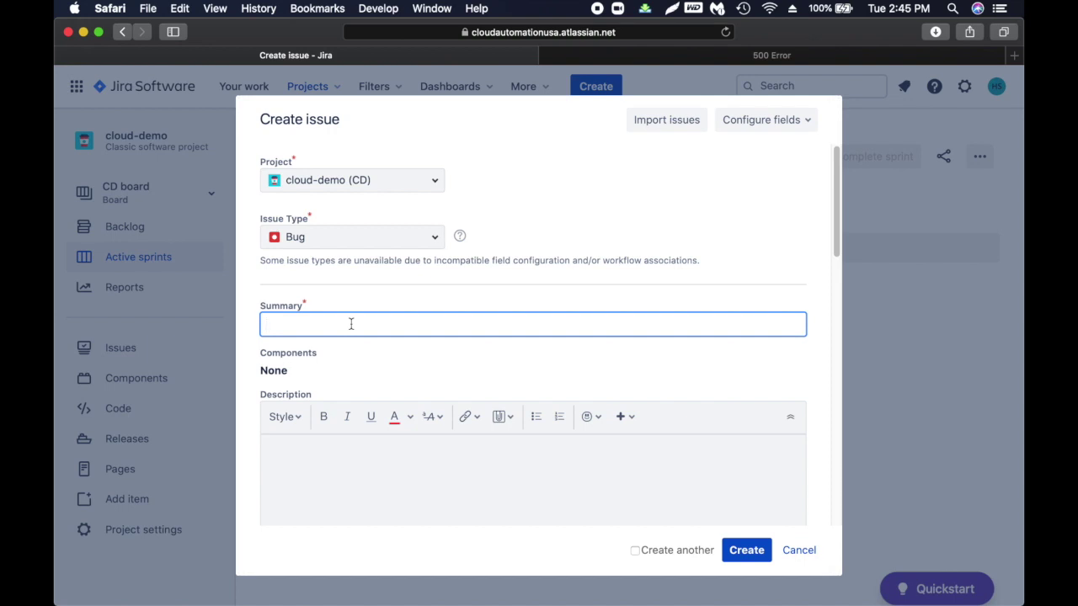
# Step: Enter the bug summary 'QADoctor's site is down'
pyautogui.write("QADoctor's site is down")
# Step: Begin the description with 'Qadoctor website is not working. I'm getting'
pyautogui.click(374, 474)
pyautogui.scroll(-2, 375, 474)
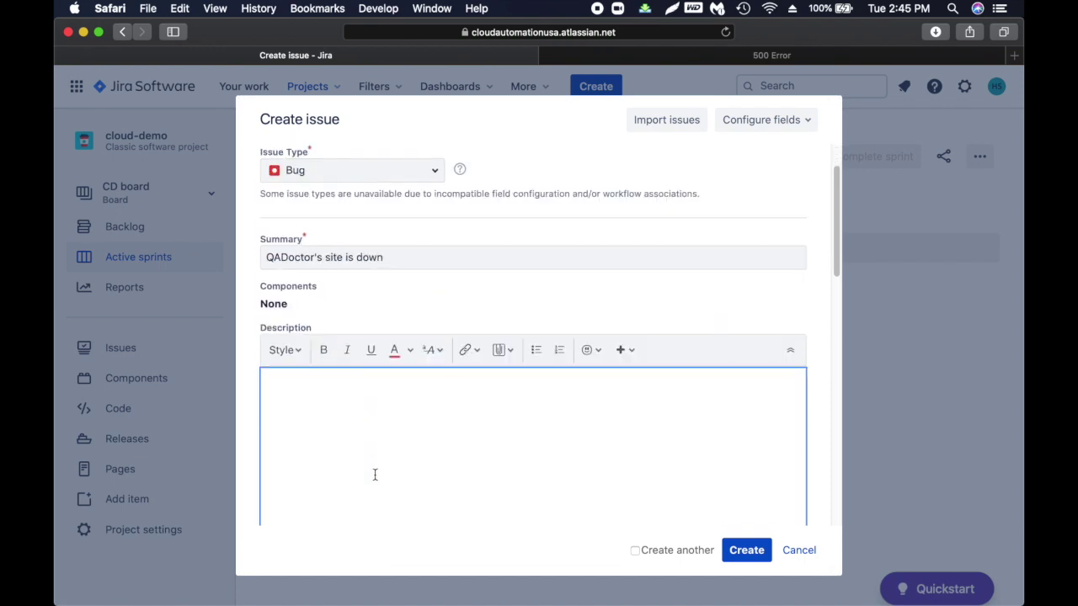
pyautogui.scroll(-2, 375, 475)
pyautogui.scroll(4, 373, 474)
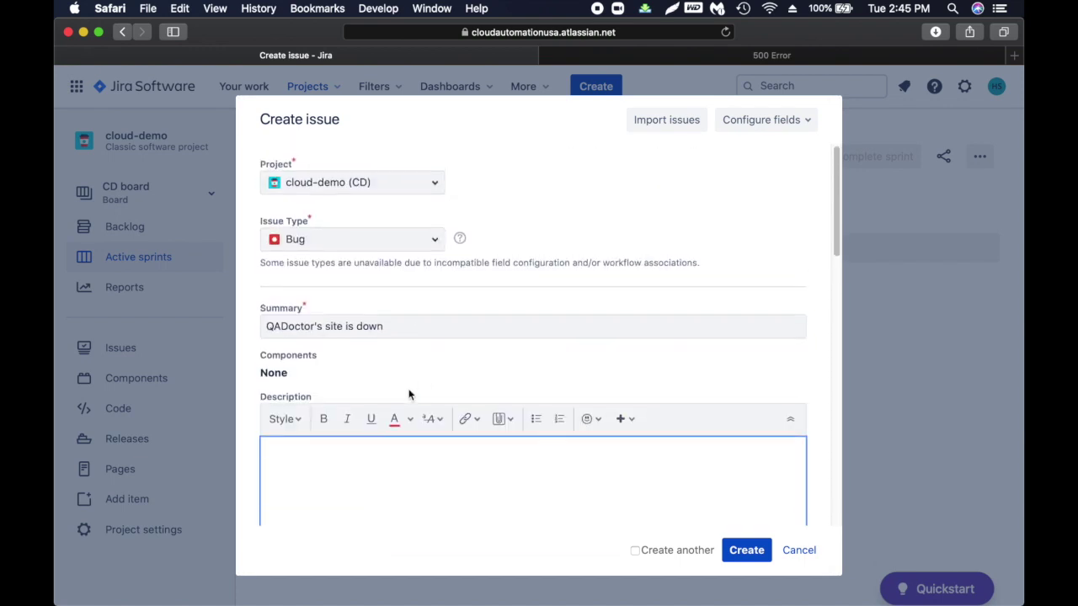
pyautogui.scroll(-5, 367, 474)
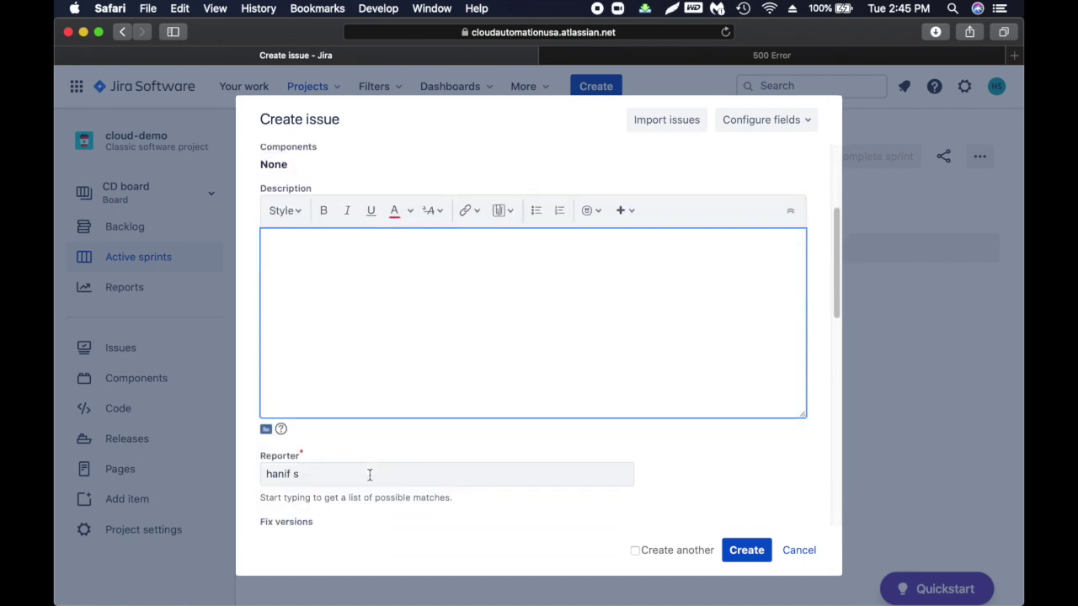
pyautogui.scroll(-3, 369, 475)
pyautogui.scroll(5, 368, 475)
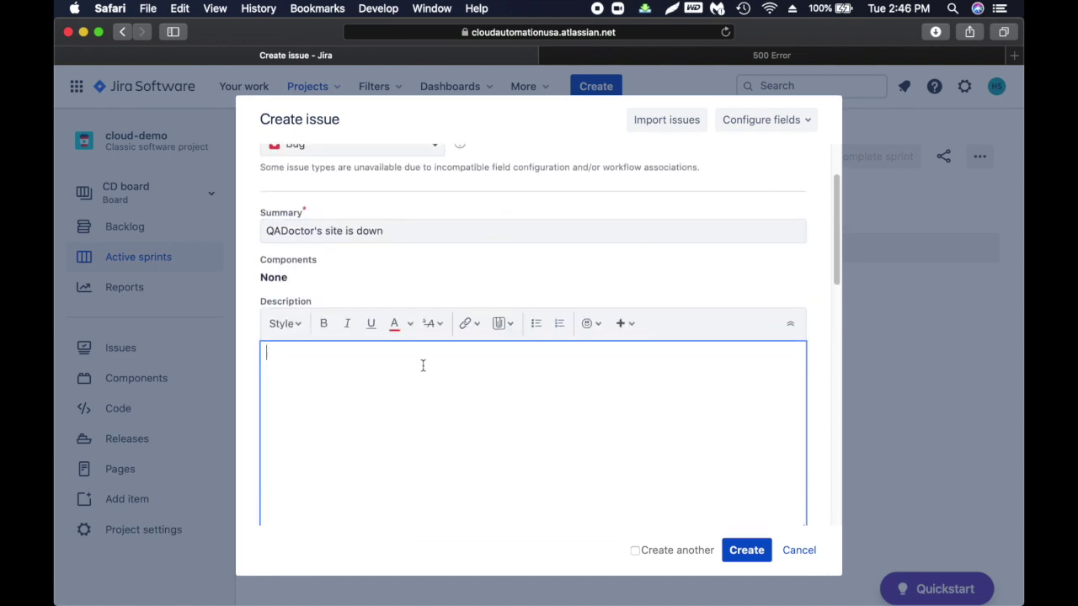
pyautogui.scroll(-3, 423, 366)
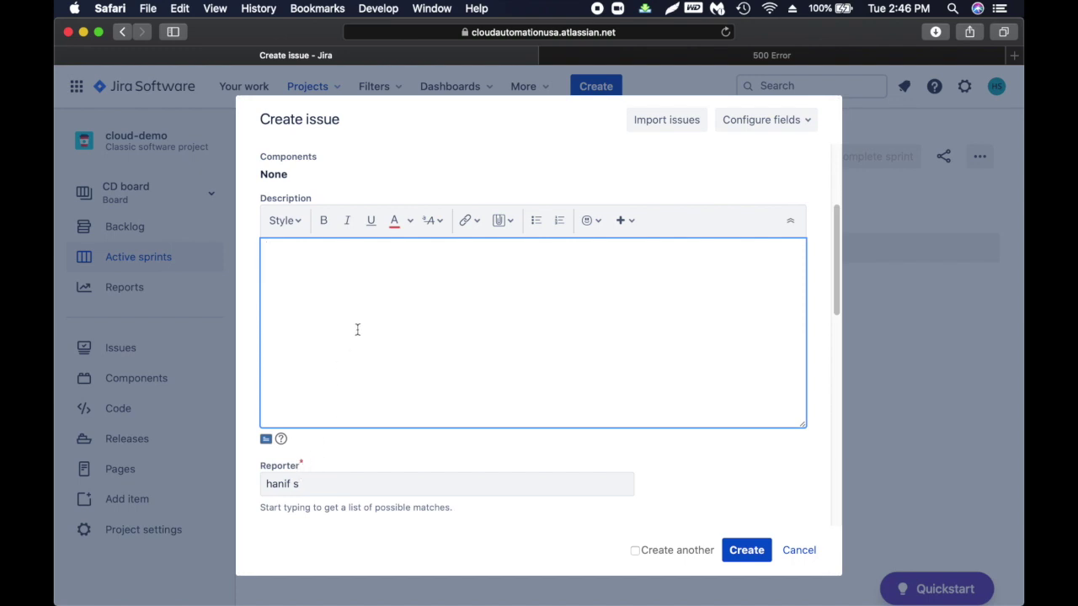
pyautogui.scroll(2, 357, 329)
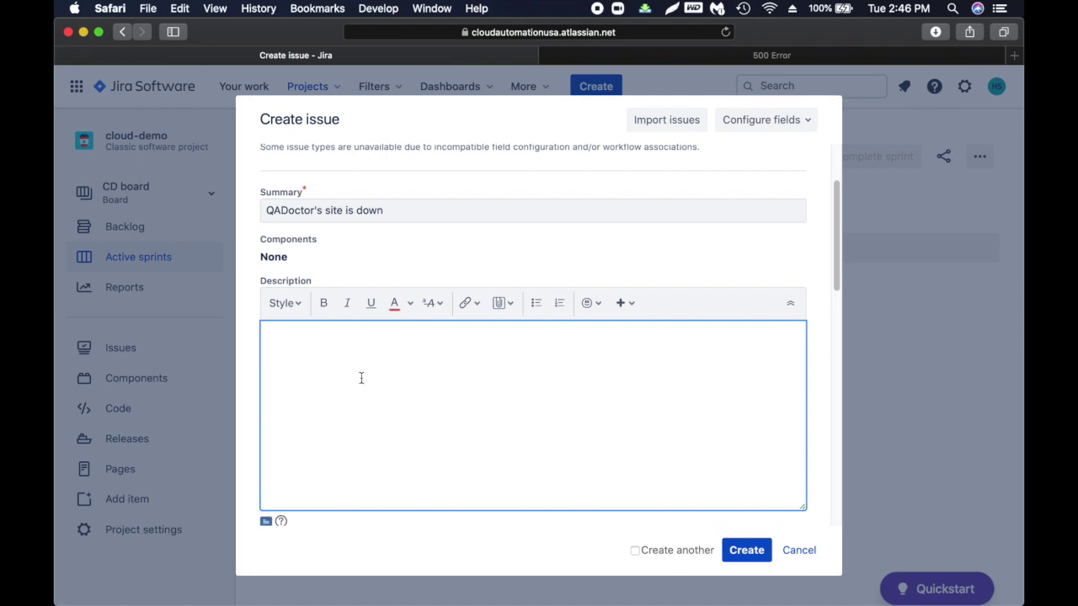
pyautogui.write('Qadoc')
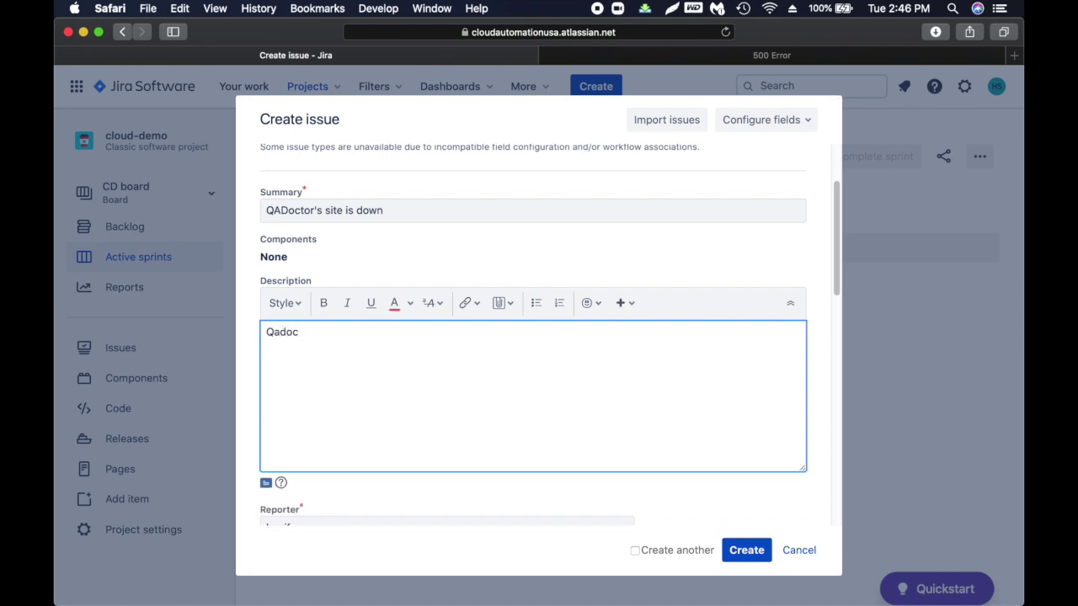
pyautogui.write('tor website is not working')
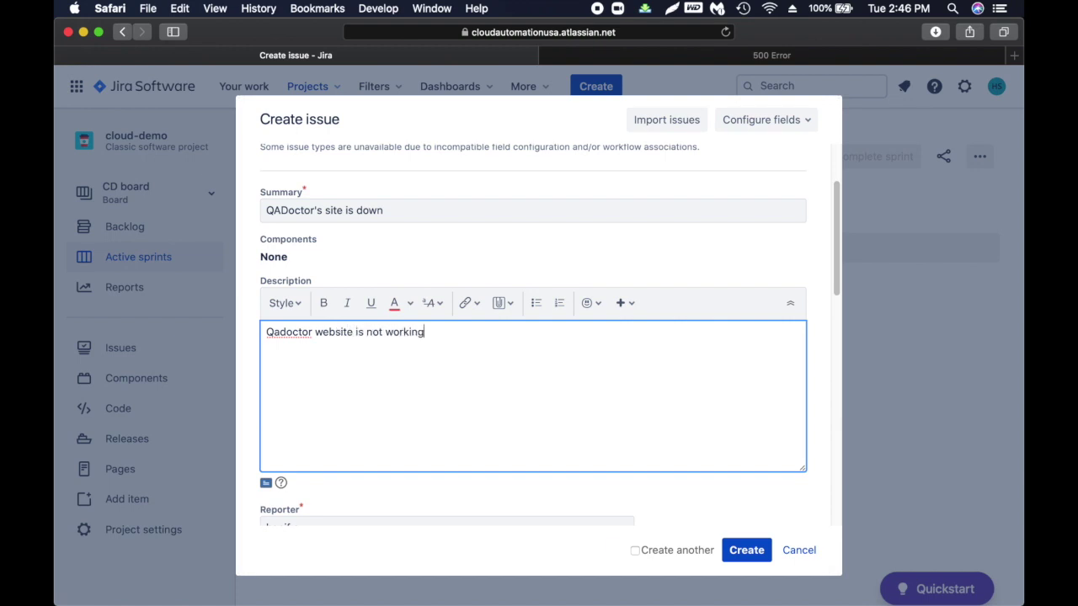
pyautogui.write(". I'm getting")
# Step: Select the '500 Error. Internal Server Error.' line on qadoctors.com and return to Jira
pyautogui.click(898, 55)
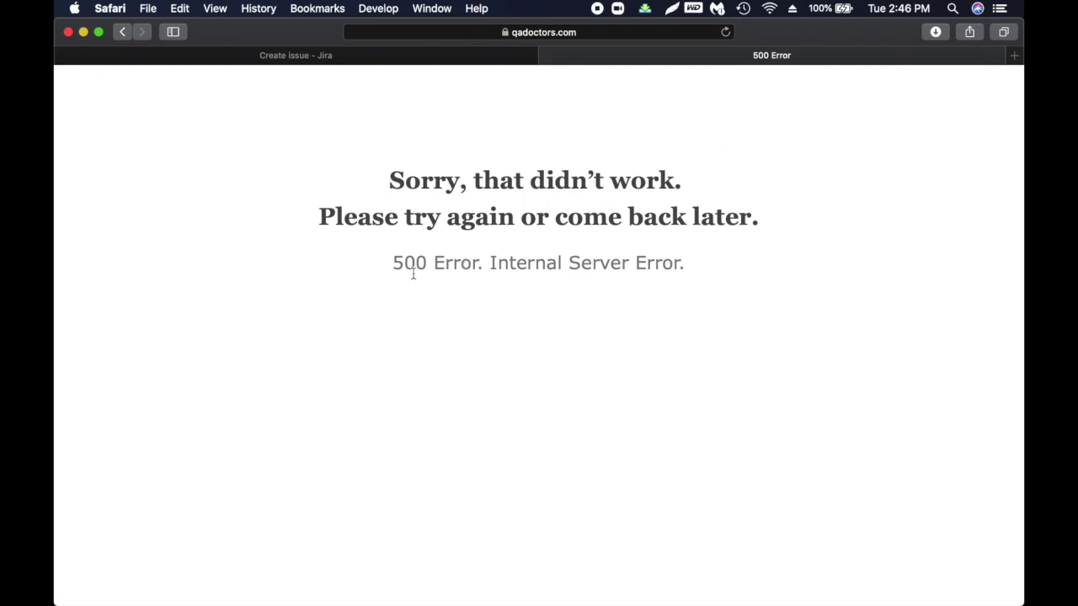
pyautogui.press('super+a')
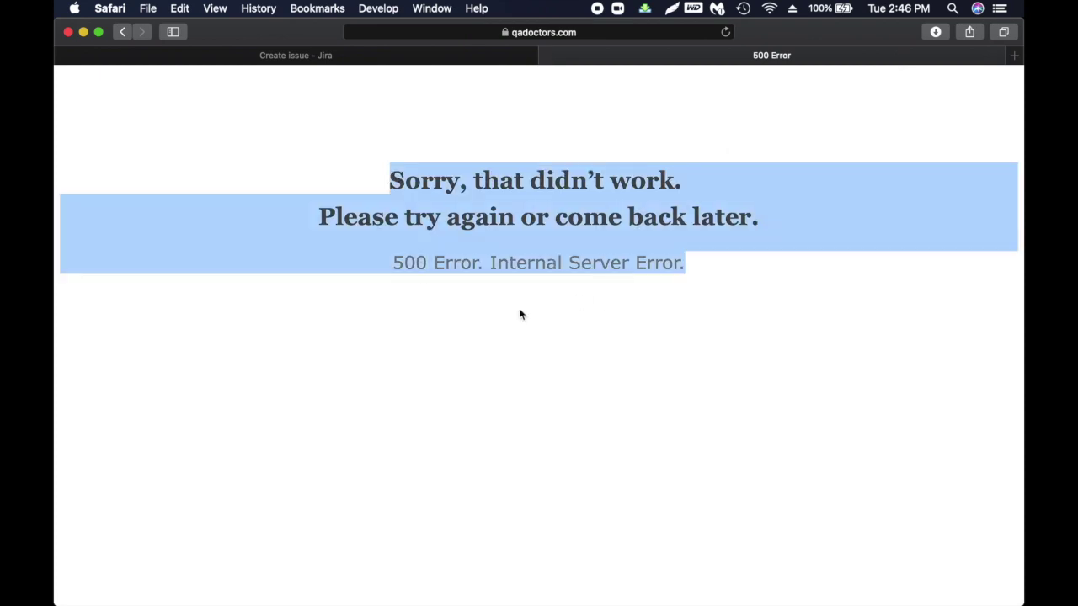
pyautogui.click(520, 315)
pyautogui.moveTo(393, 262); pyautogui.dragTo(706, 278)
pyautogui.press('super+c')
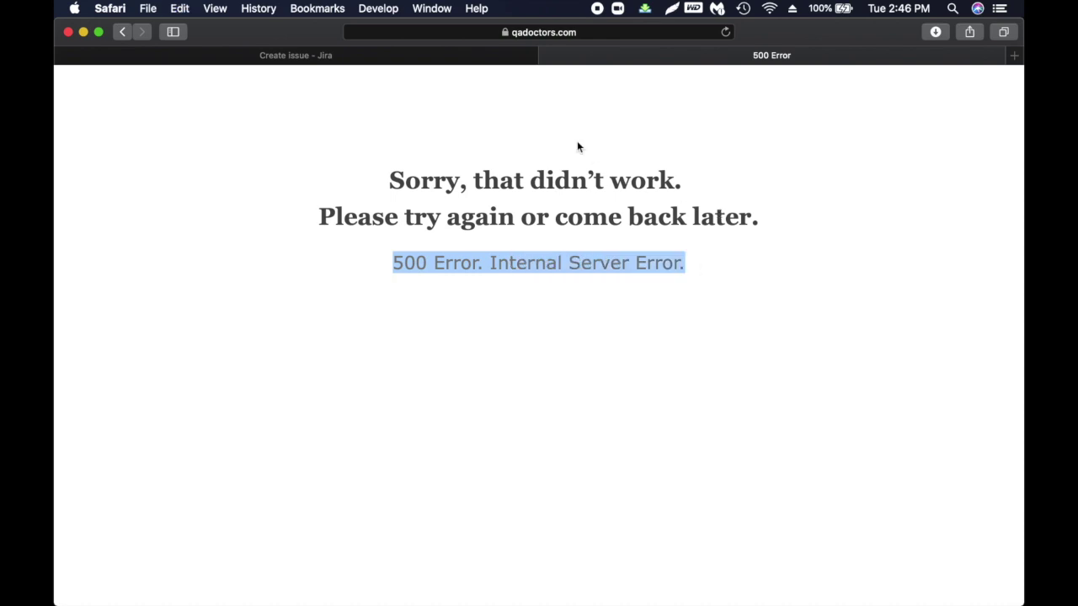
pyautogui.click(406, 52)
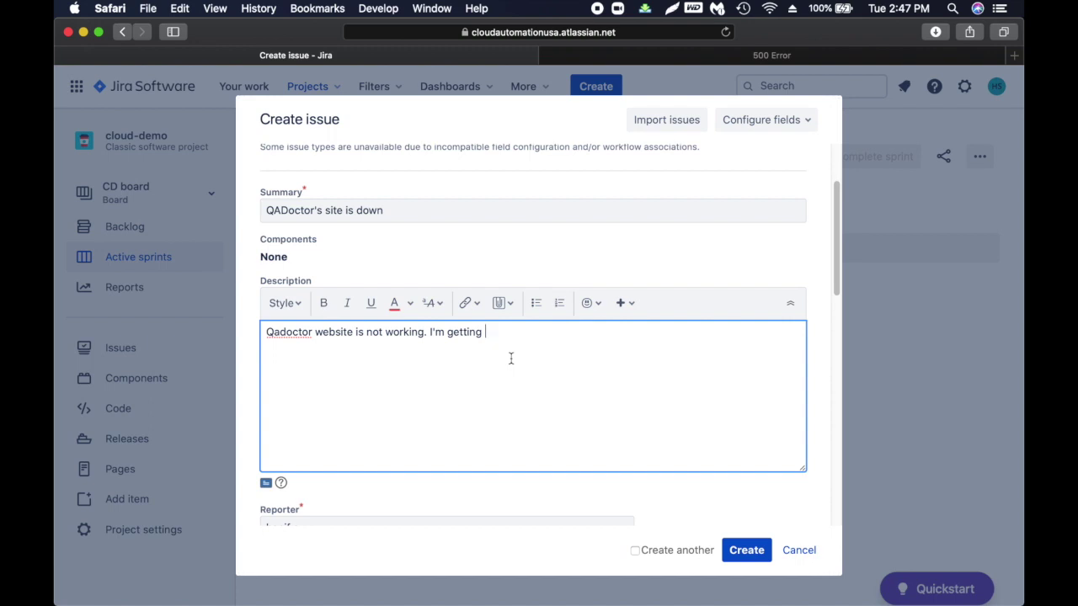
# Step: Finish the description with 'when I go to the website.' and the quoted '500 Error. Internal Server Error.'
pyautogui.write('following error when I')
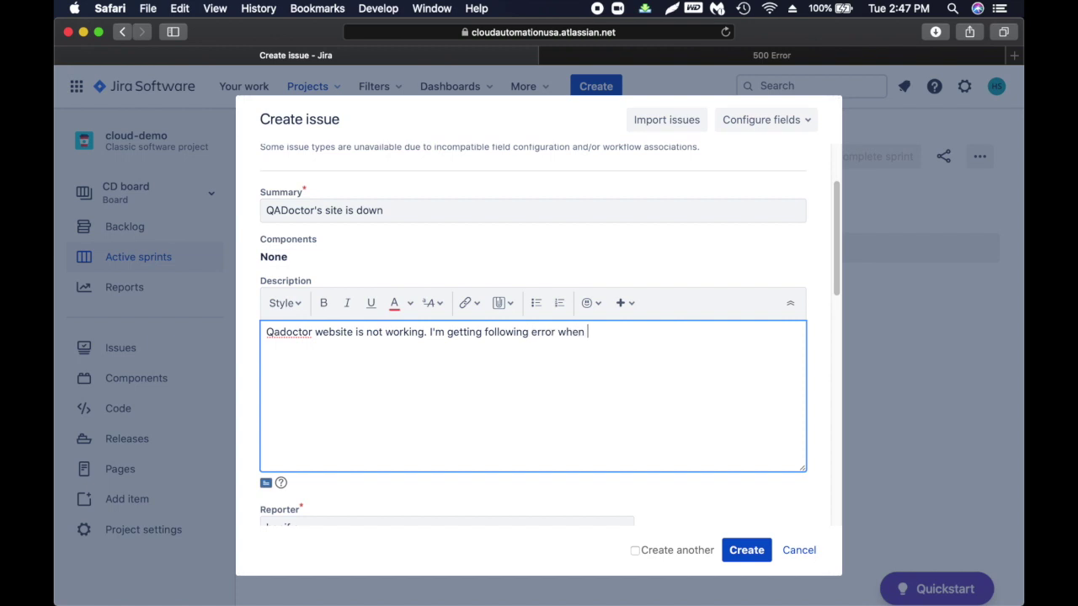
pyautogui.write(' go to the website. "')
pyautogui.press('super+v')
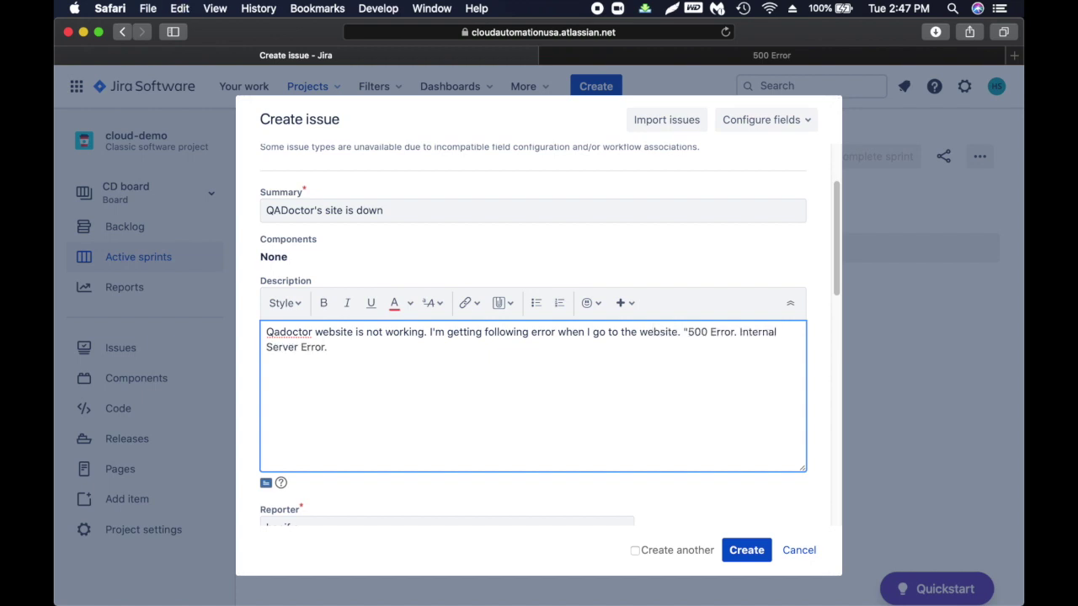
pyautogui.write('"')
pyautogui.scroll(-3, 493, 426)
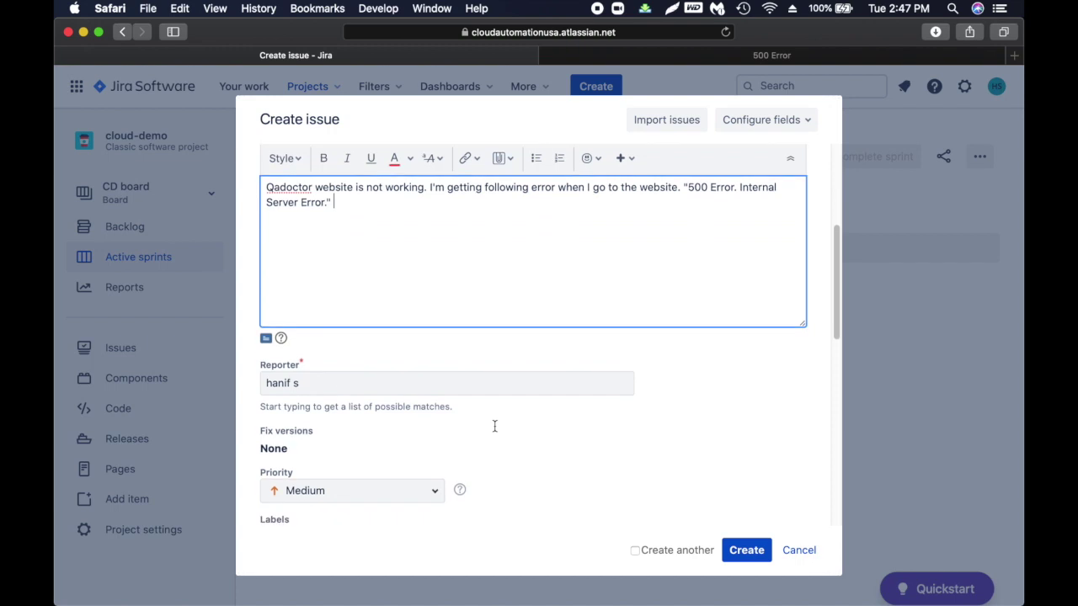
pyautogui.click(351, 383)
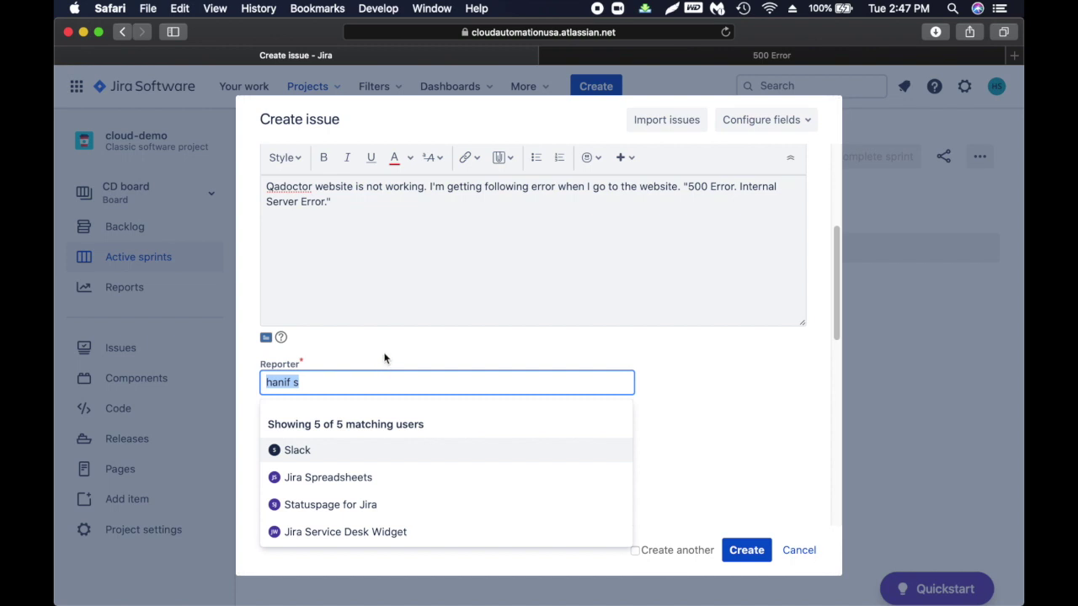
# Step: Keep the current reporter and set the bug's priority to Highest
pyautogui.click(384, 358)
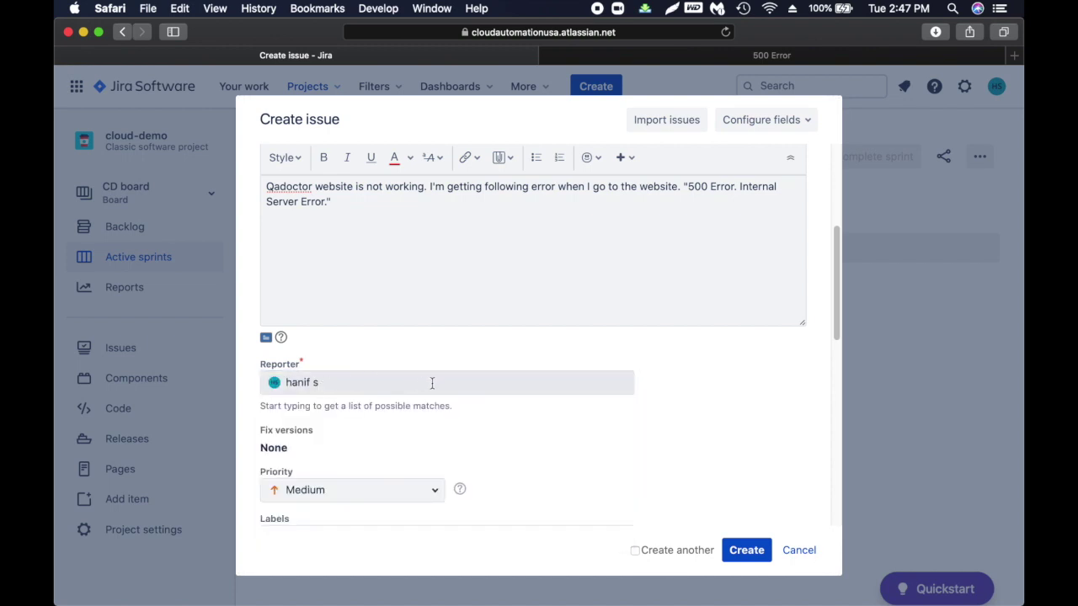
pyautogui.scroll(-3, 476, 425)
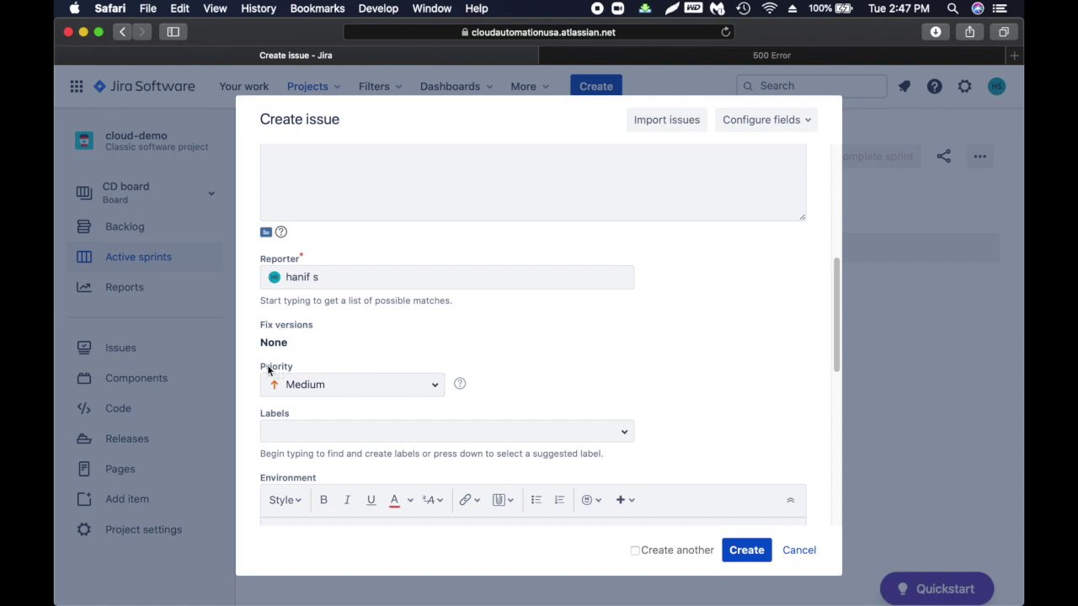
pyautogui.click(435, 389)
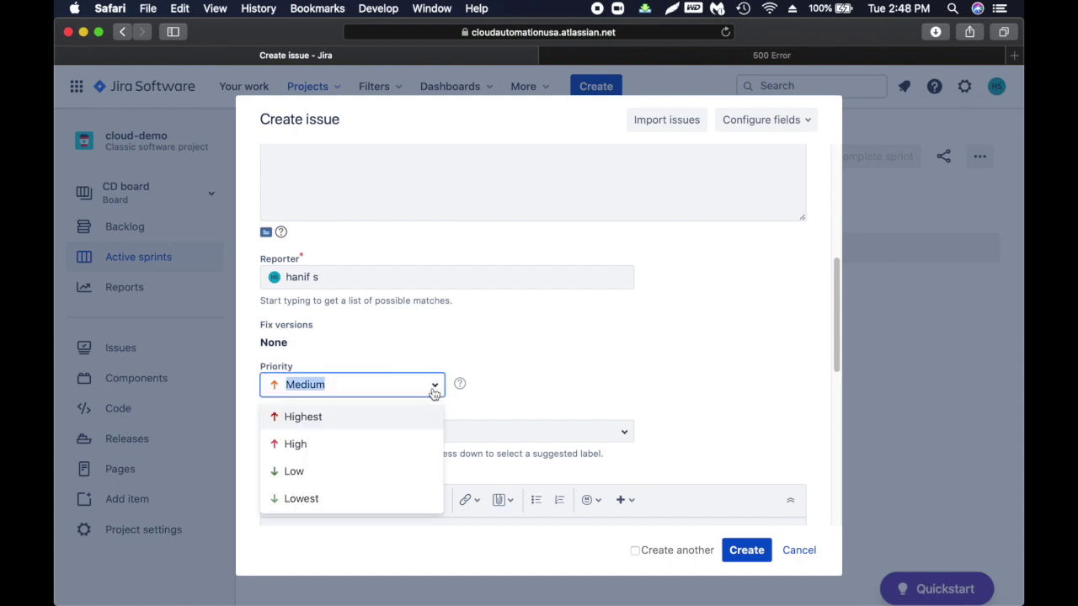
pyautogui.click(354, 419)
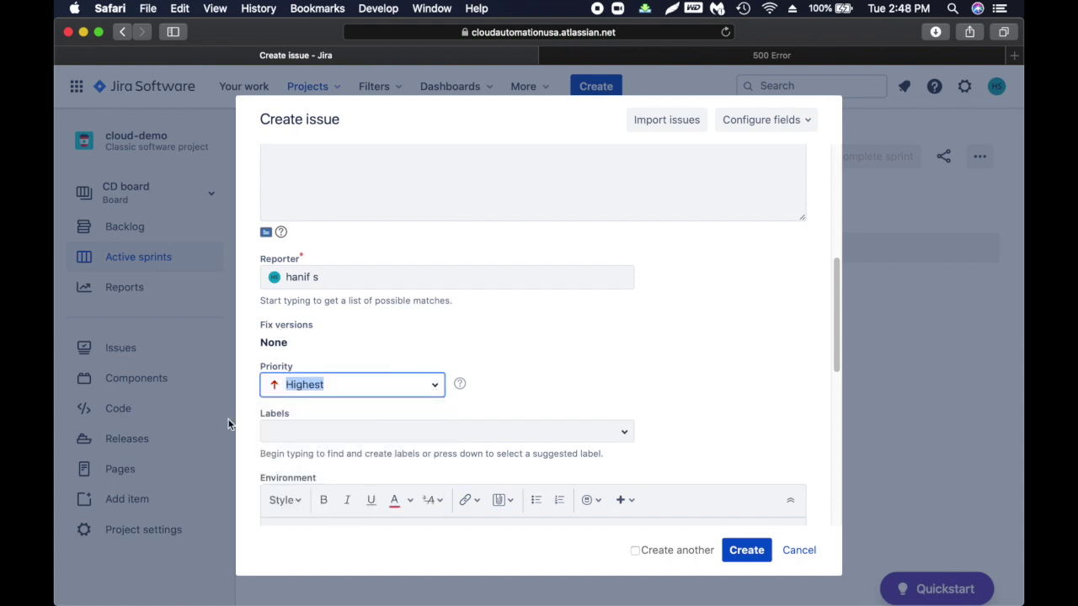
pyautogui.click(238, 411)
pyautogui.scroll(-3, 237, 411)
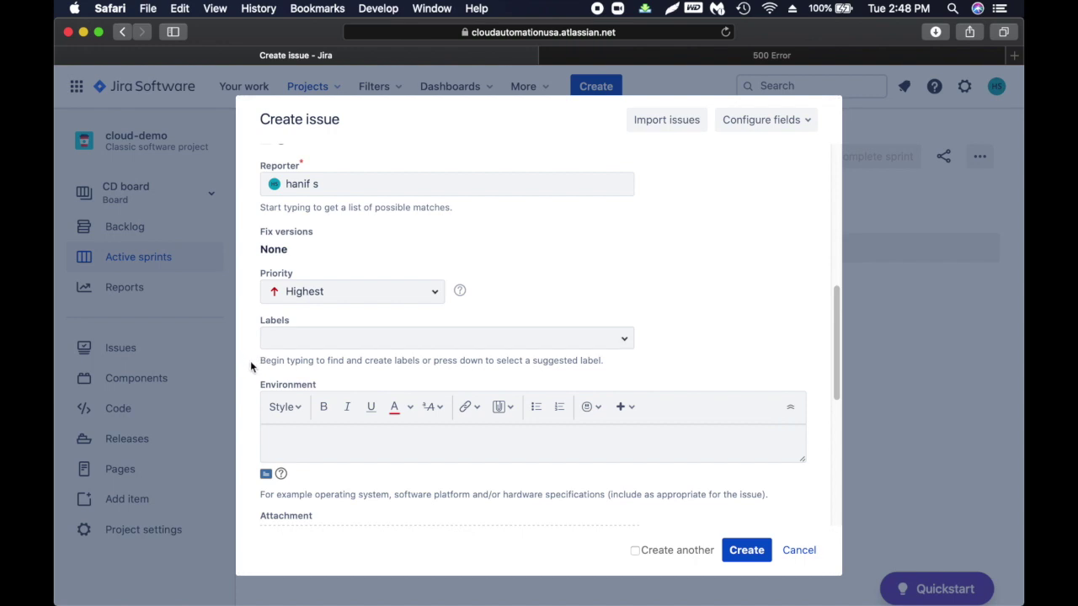
# Step: Leave Labels empty and place the cursor in the Environment field
pyautogui.click(326, 336)
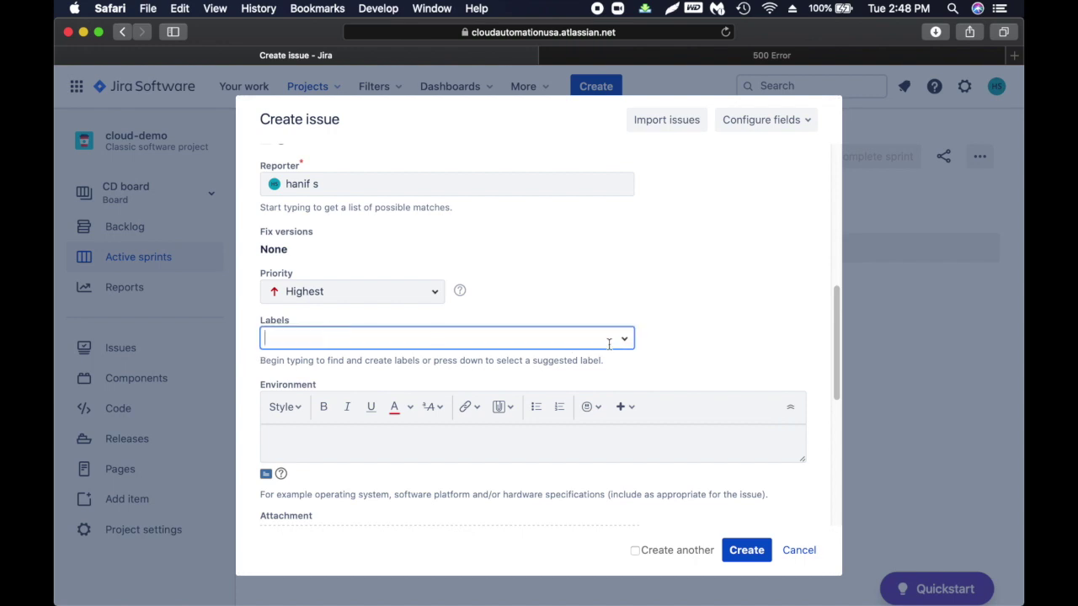
pyautogui.click(720, 317)
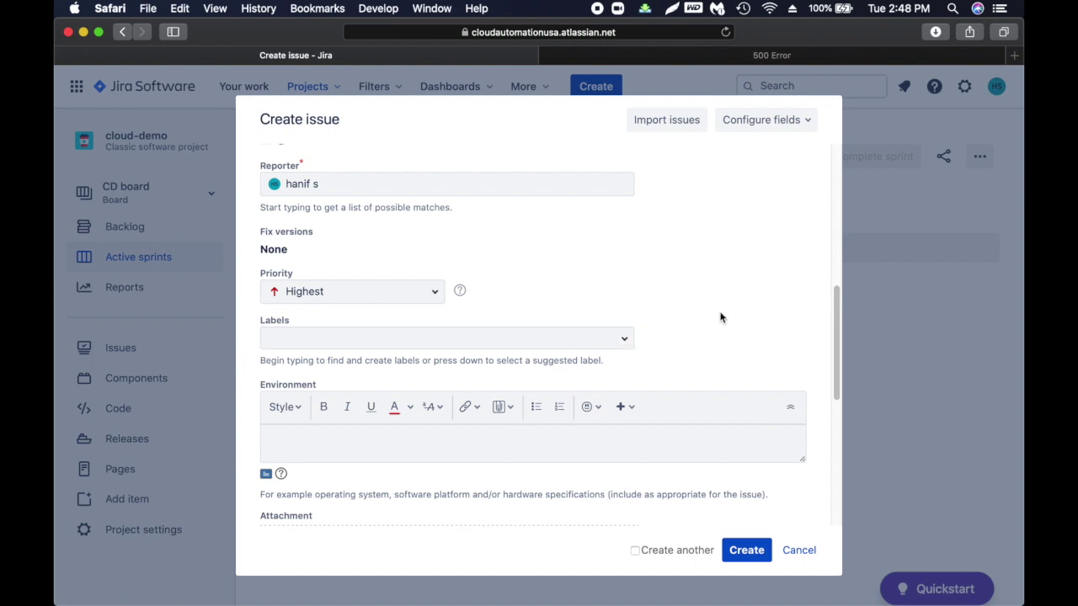
pyautogui.scroll(-2, 244, 392)
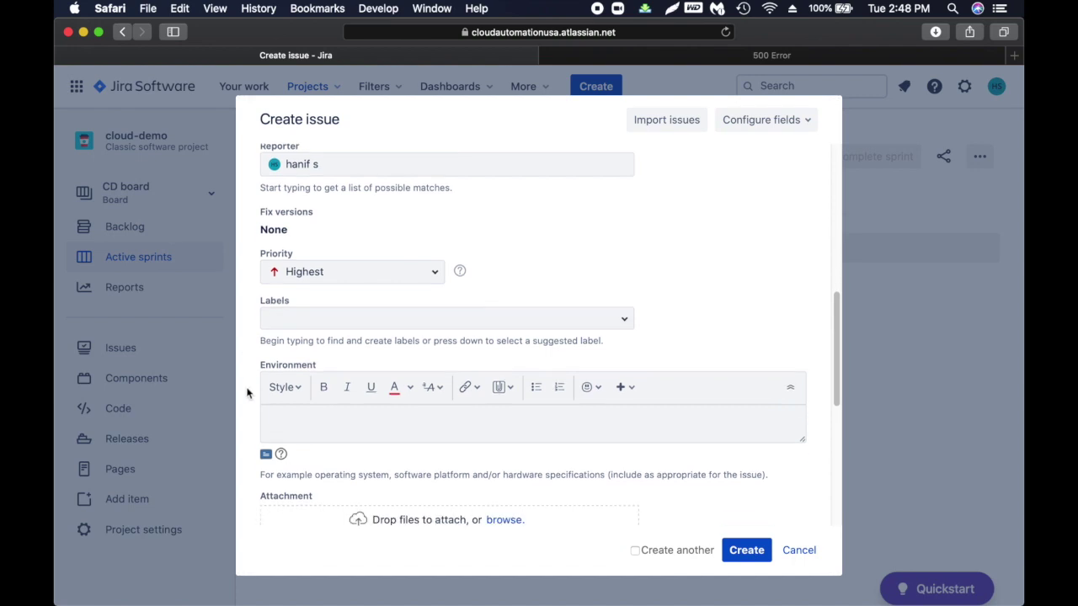
pyautogui.scroll(-2, 247, 392)
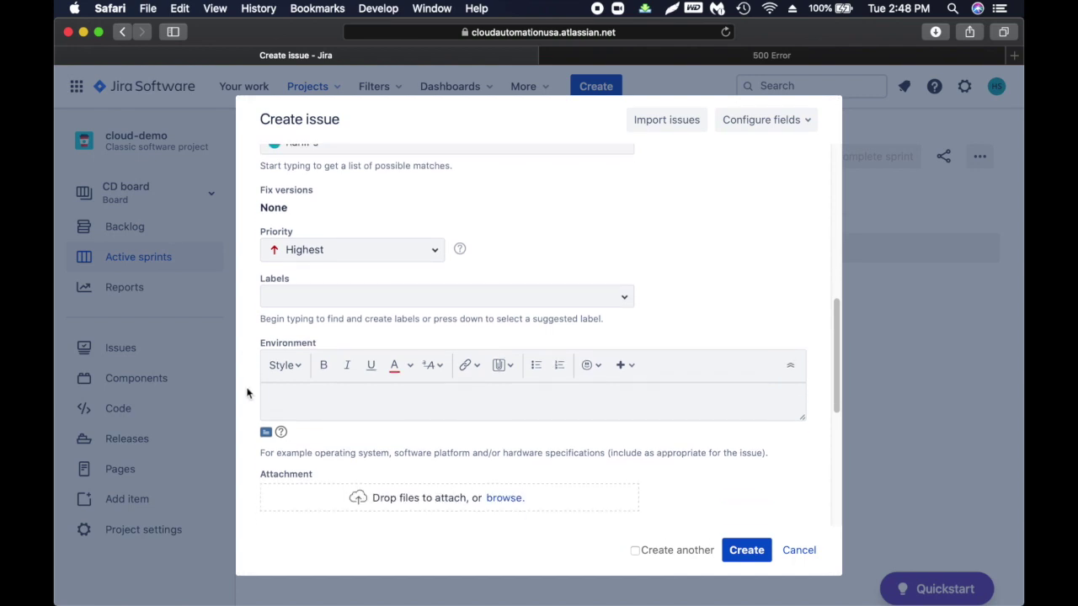
pyautogui.scroll(-5, 247, 393)
pyautogui.click(315, 328)
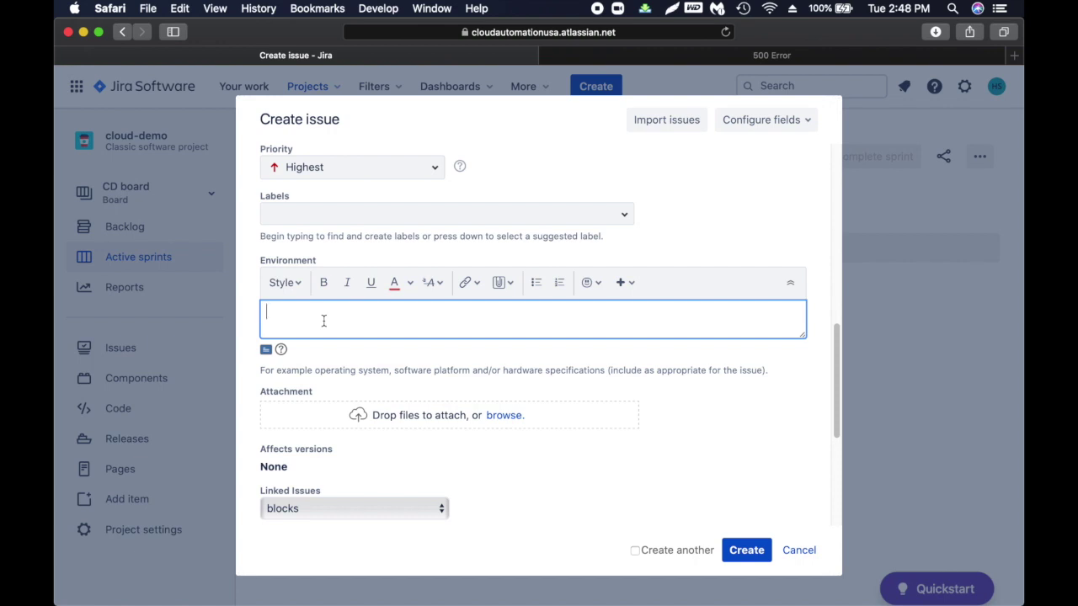
# Step: Look up the Mac's system details in About This Mac and move that window aside
pyautogui.write('MacOS')
pyautogui.click(75, 9)
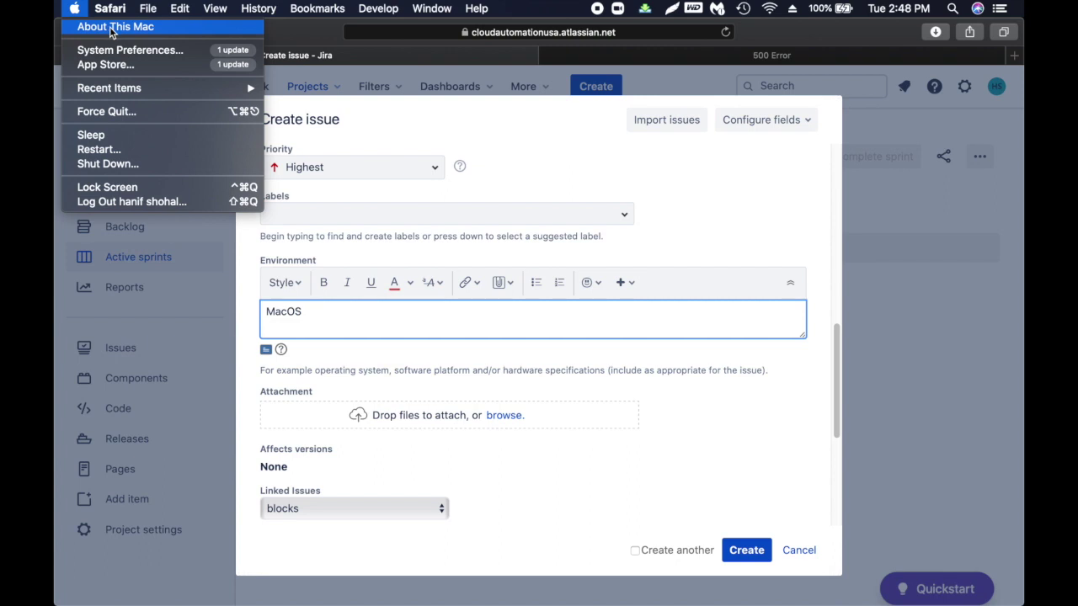
pyautogui.press('Escape')
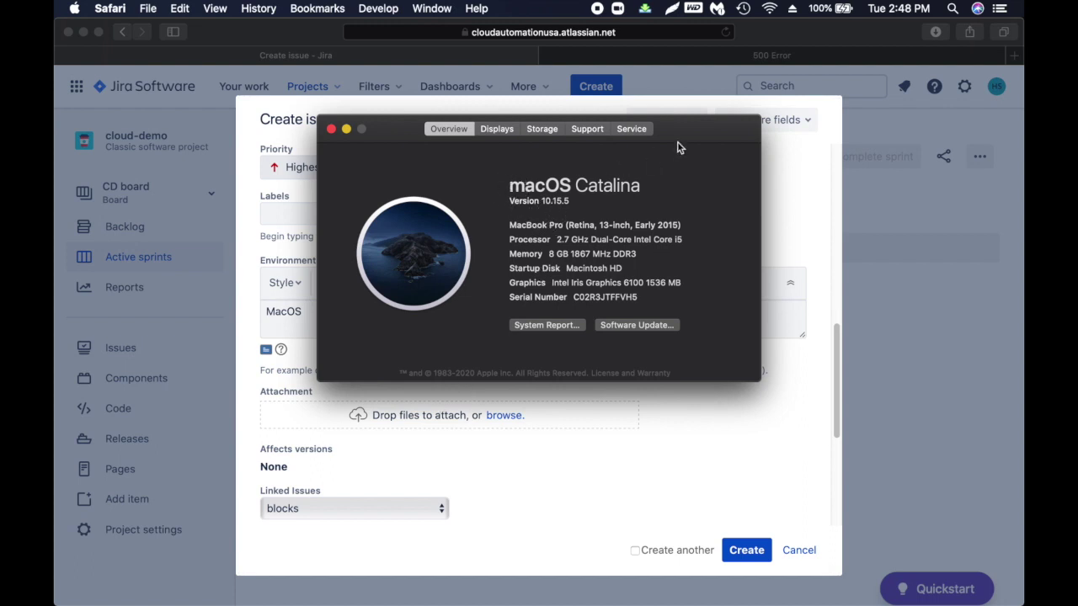
pyautogui.moveTo(683, 128); pyautogui.dragTo(889, 149)
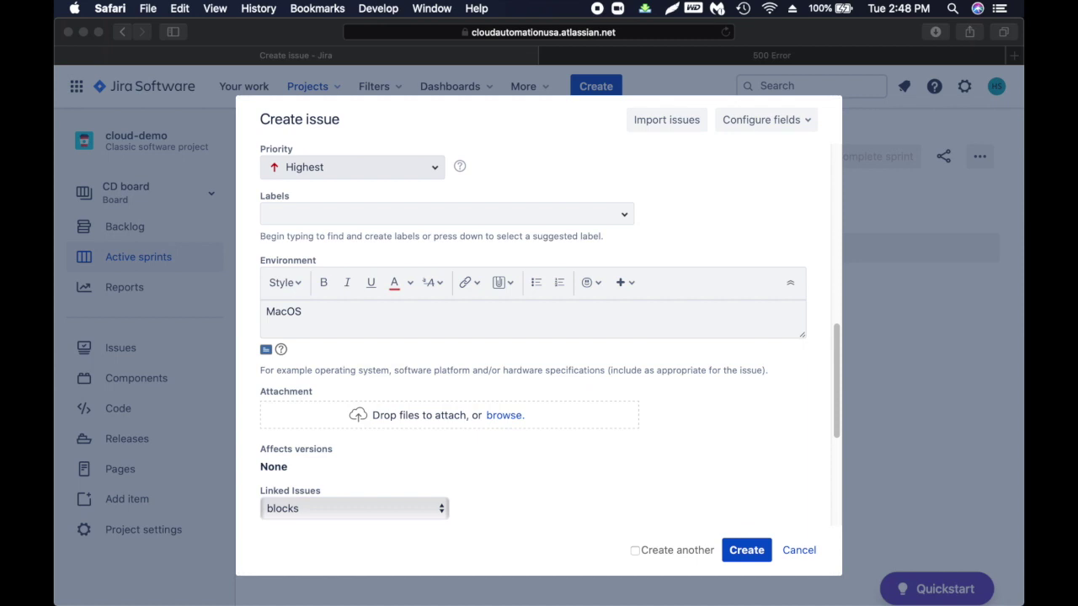
pyautogui.click(346, 324)
# Step: Enter 'MacOS Cataline', 'Version 10.15.5' and 'Safari browser' on separate Environment lines
pyautogui.write('MacOS')
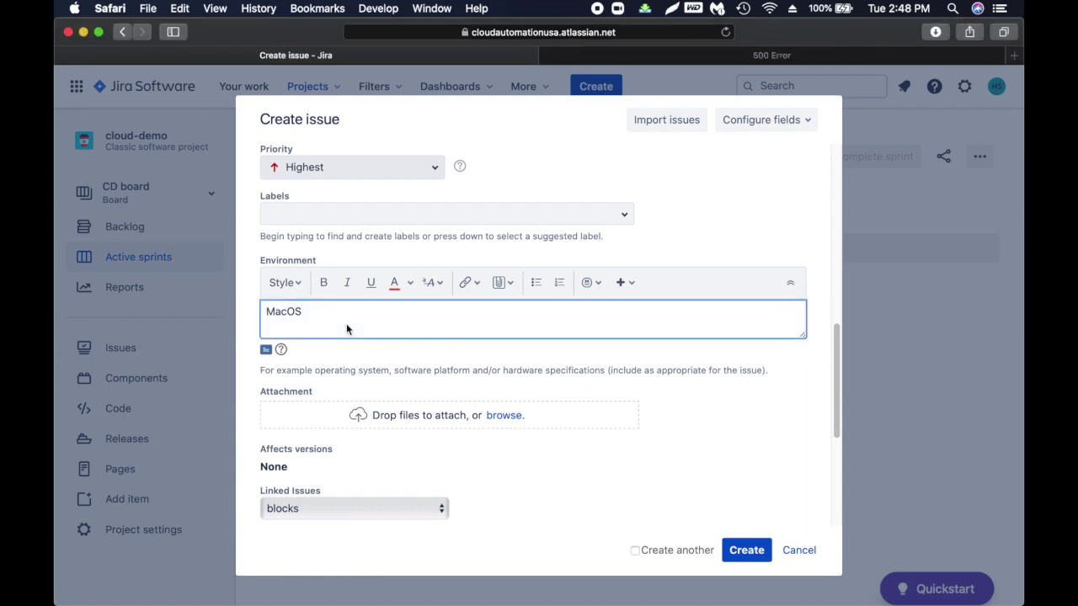
pyautogui.write(' Cataline')
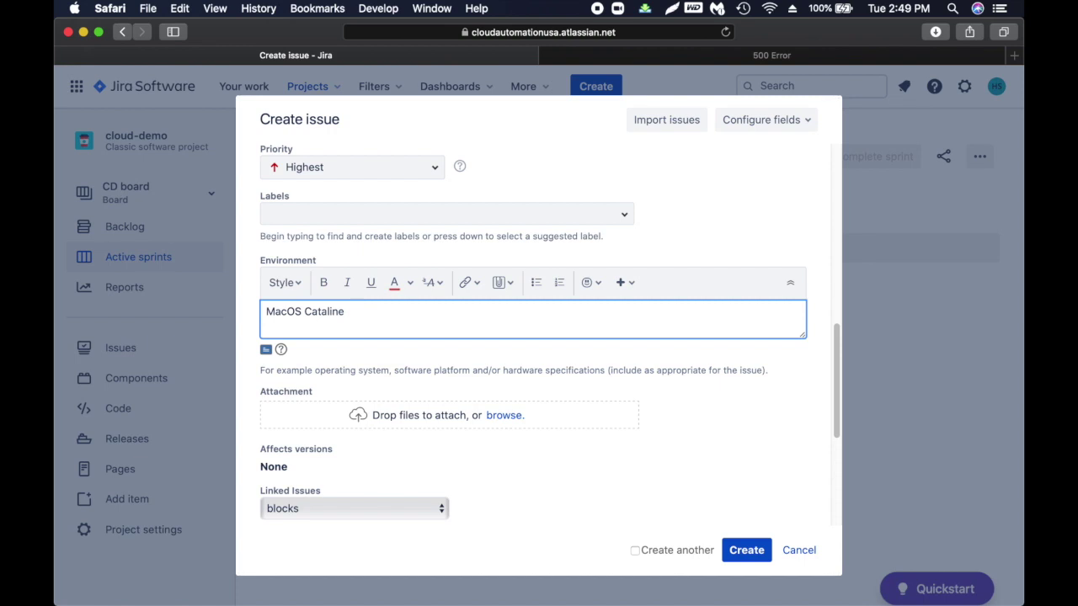
pyautogui.press('Return')
pyautogui.write('Version 10.15.5')
pyautogui.press('Return')
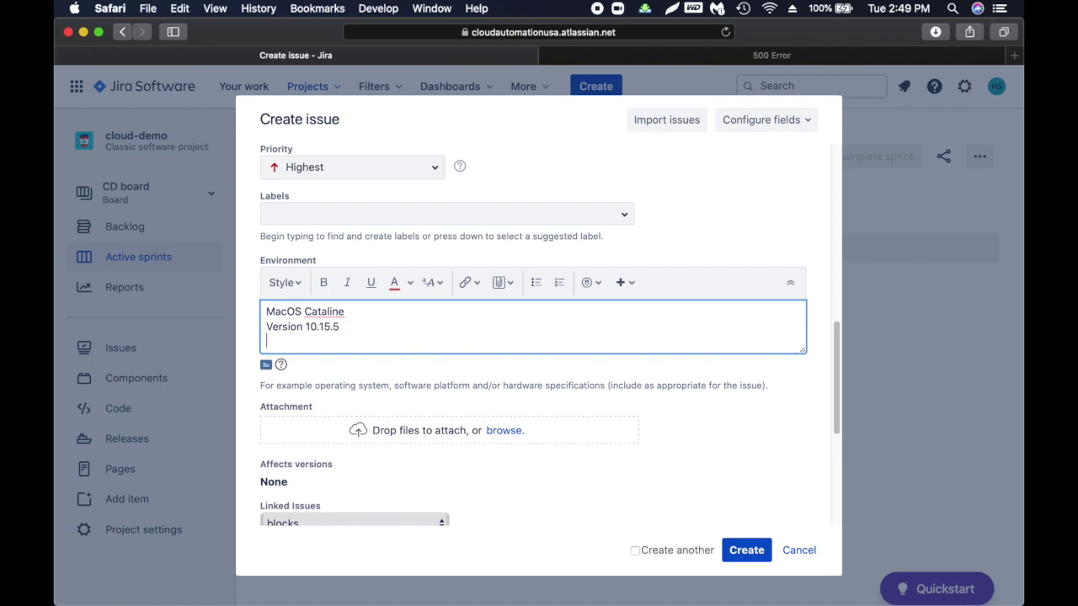
pyautogui.press('Return')
pyautogui.write('Safari browser')
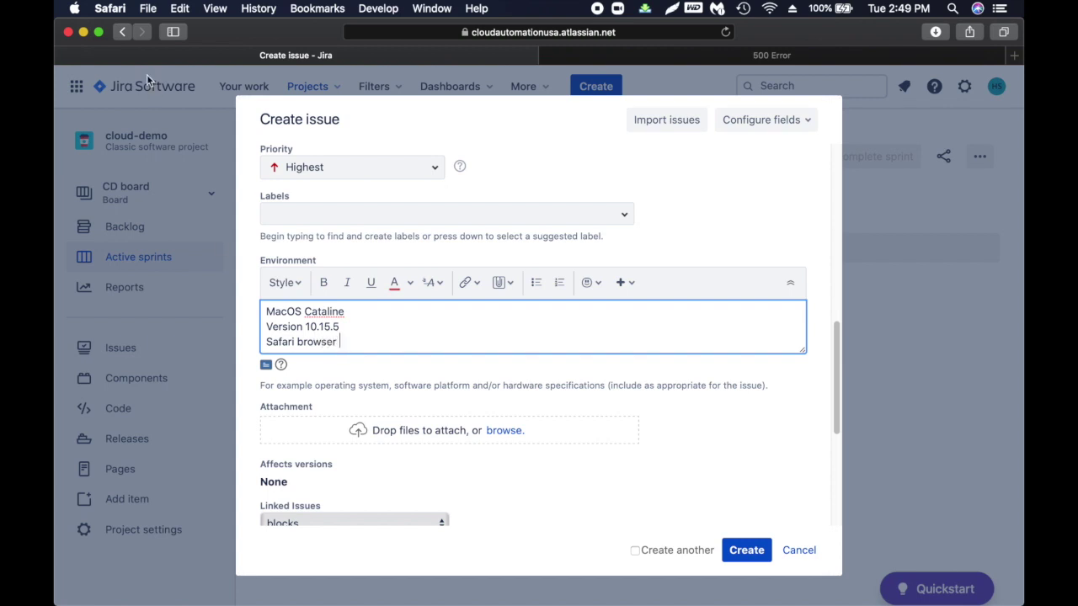
# Step: Check About Safari, change the line to 'Safari version 13.1.1', and bring up the 500 error tab
pyautogui.click(116, 9)
pyautogui.click(130, 26)
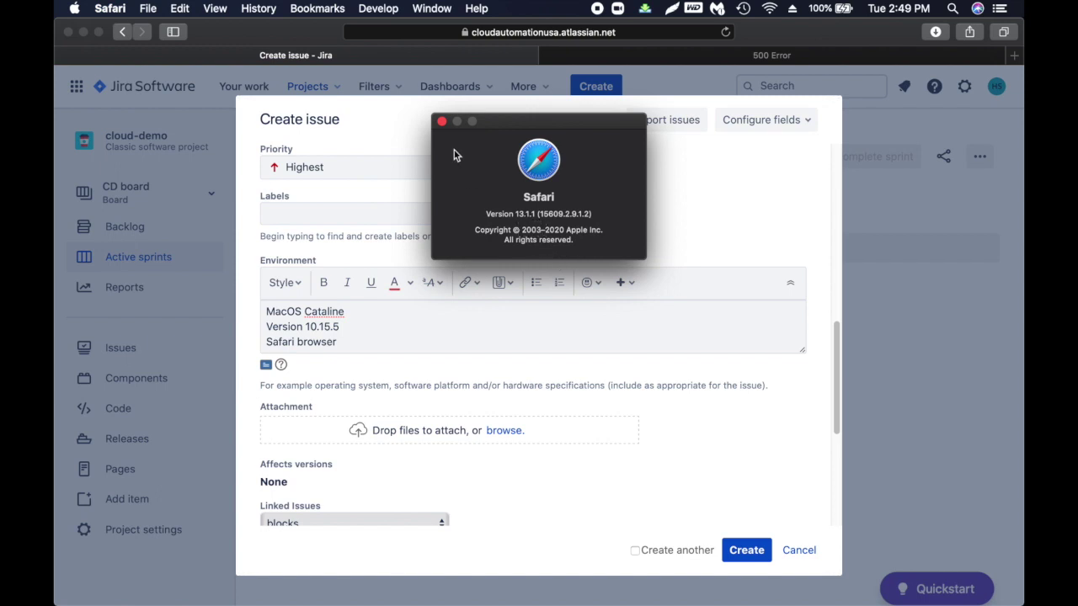
pyautogui.click(378, 352)
pyautogui.press('BackSpace')
pyautogui.press('BackSpace')
pyautogui.press('BackSpace')
pyautogui.press('BackSpace')
pyautogui.press('BackSpace')
pyautogui.press('BackSpace')
pyautogui.press('BackSpace')
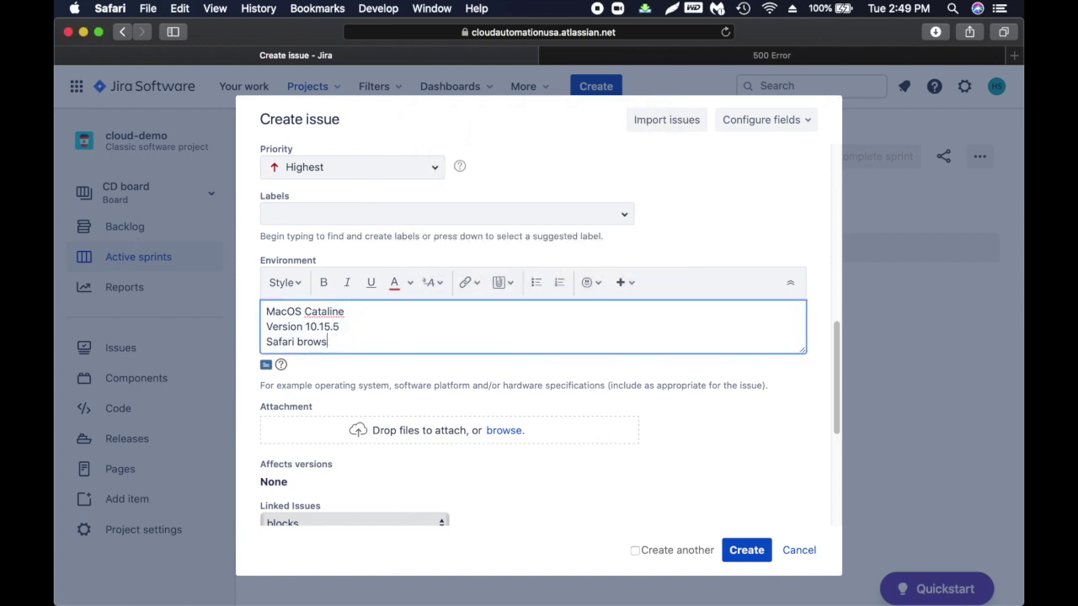
pyautogui.write('version 13.1.1')
pyautogui.scroll(-4, 404, 390)
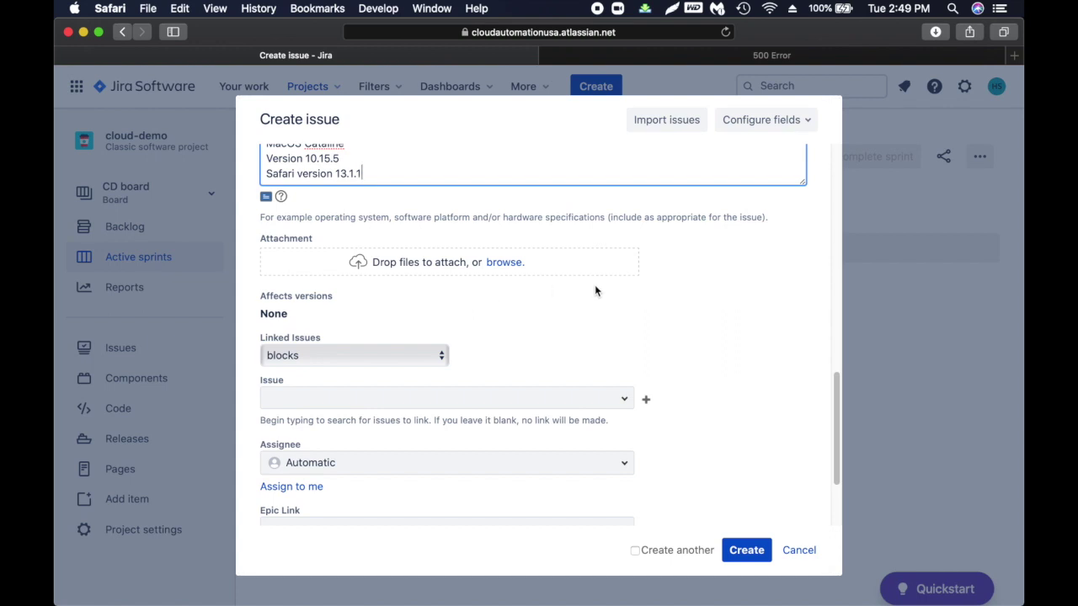
pyautogui.click(775, 54)
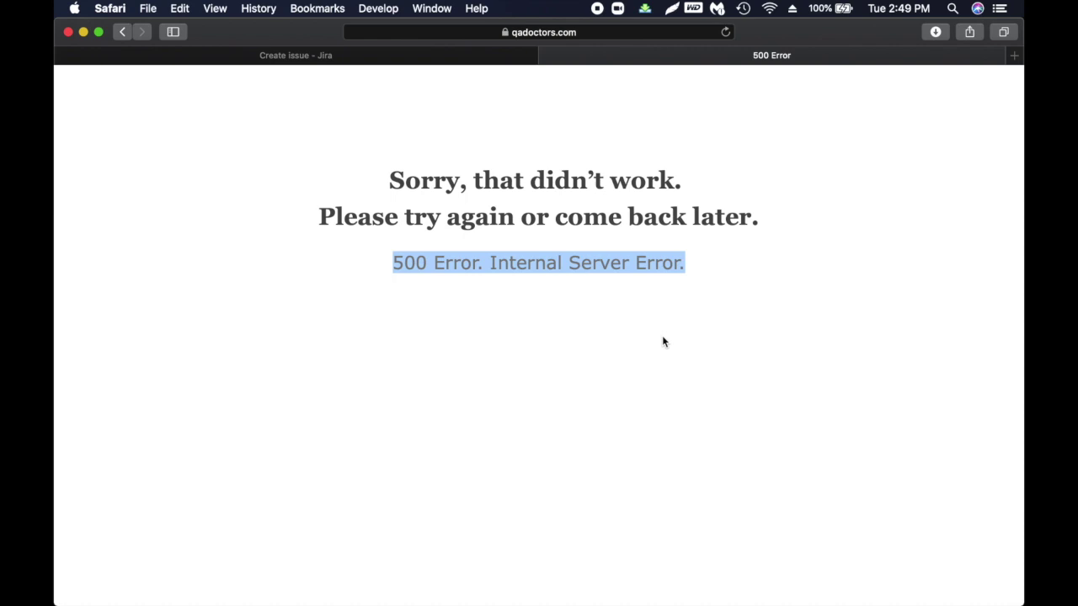
# Step: Capture the 500 error page region with Lightshot and bring up its Save dialog
pyautogui.click(671, 10)
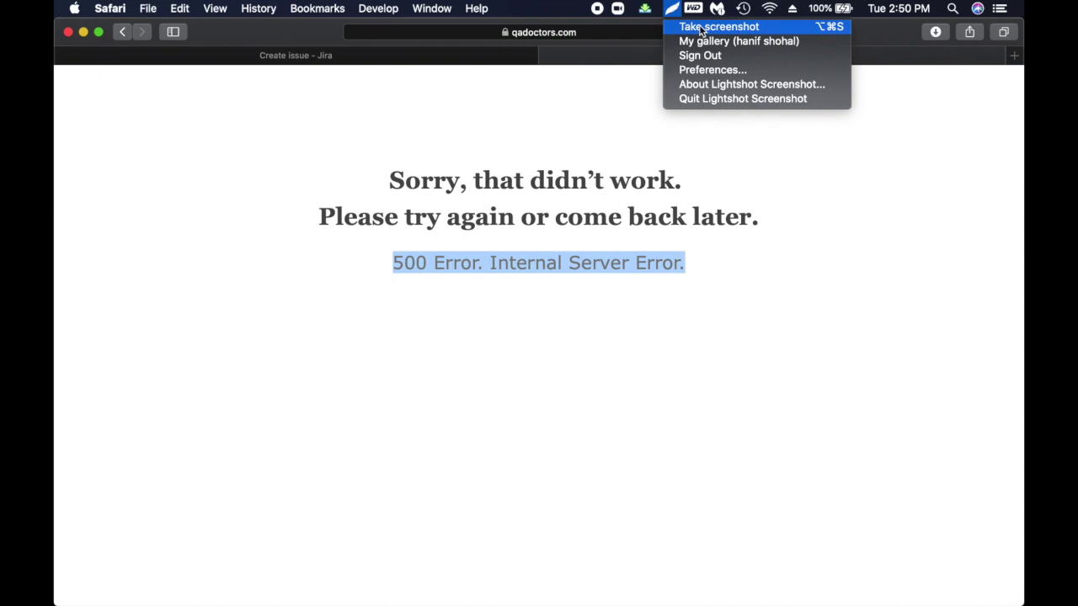
pyautogui.click(699, 26)
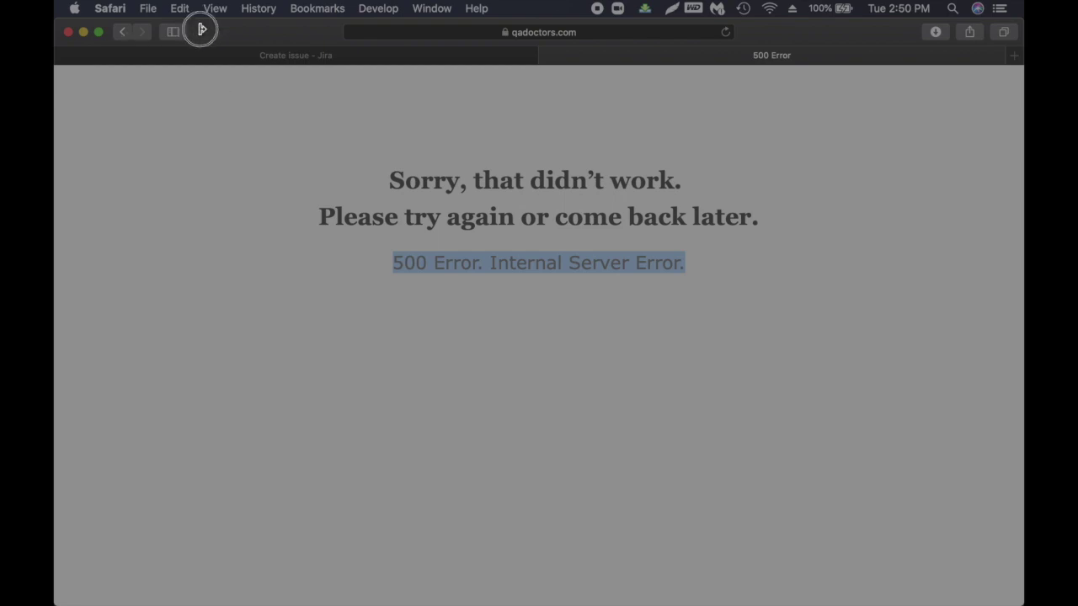
pyautogui.moveTo(194, 18); pyautogui.dragTo(856, 390)
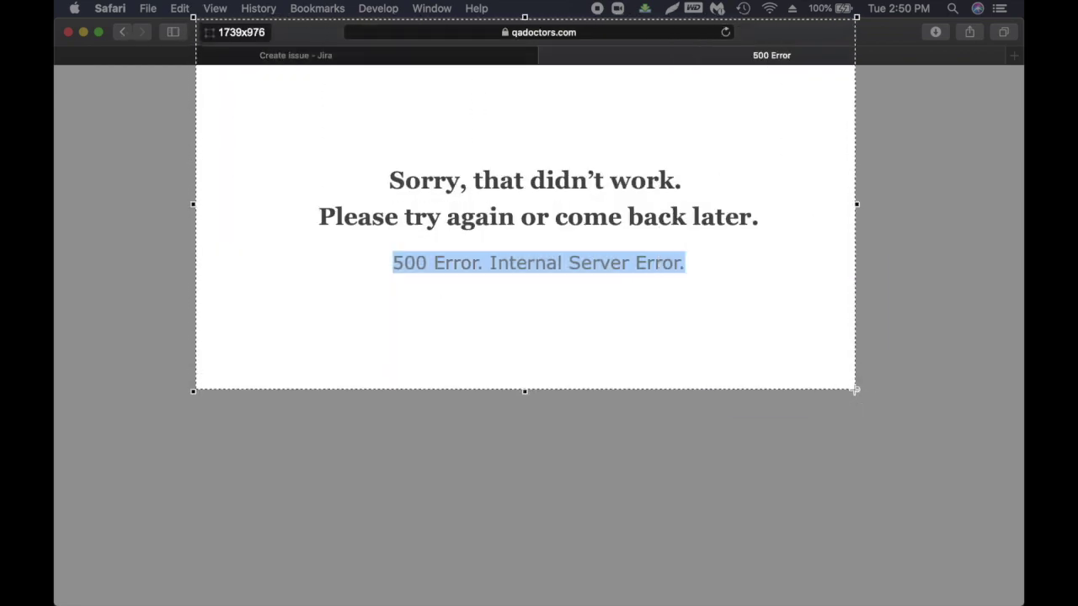
pyautogui.click(813, 404)
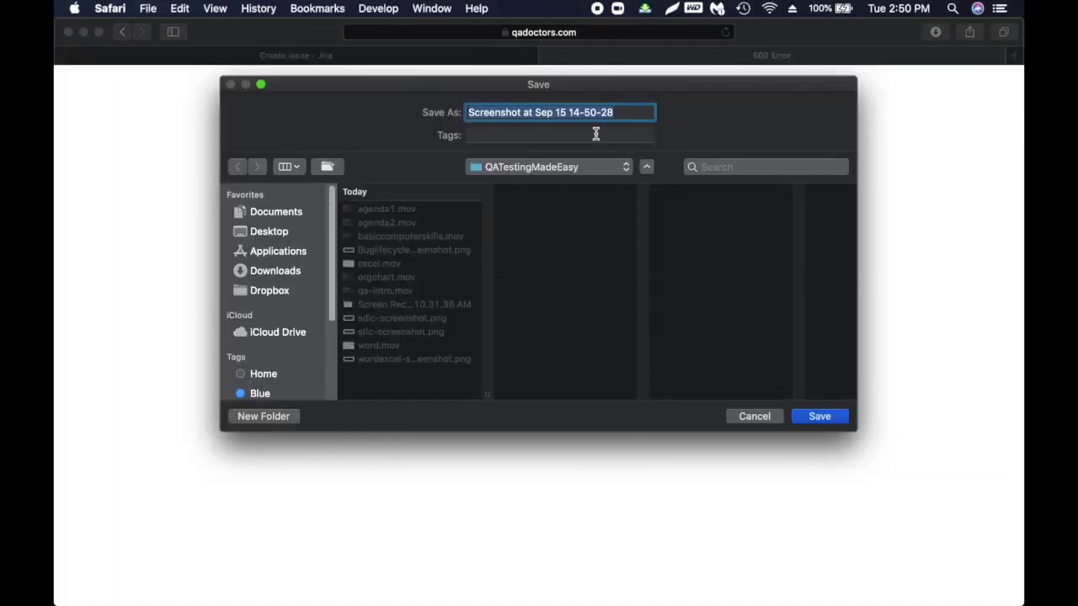
# Step: Save the capture as 'qadoctor-500-error-mac-safari' and return to the Jira Create issue form
pyautogui.write('qador')
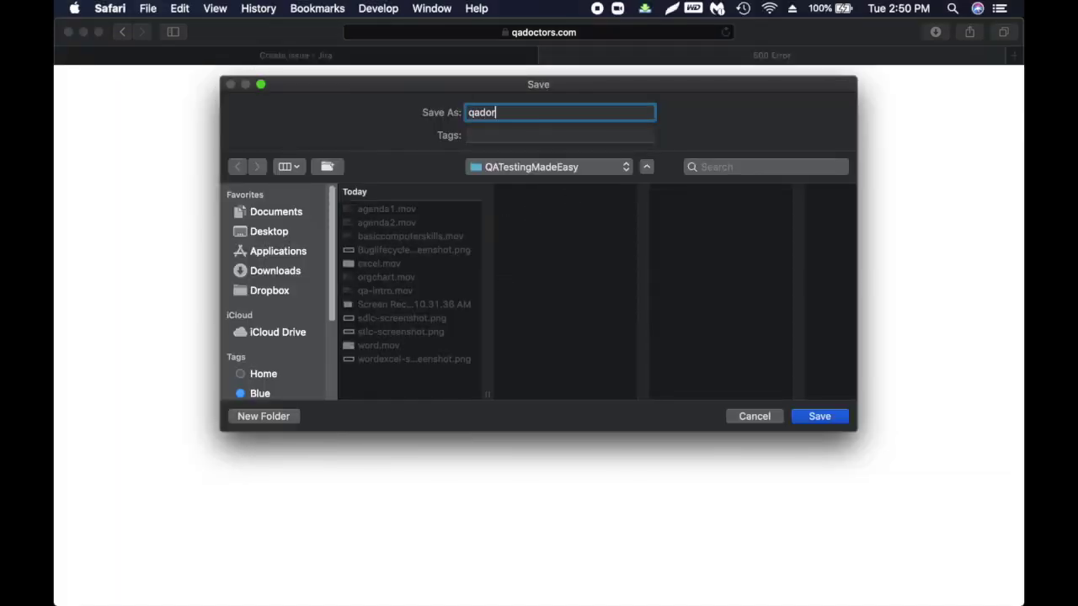
pyautogui.press('BackSpace')
pyautogui.write('ctor-500-error-saf')
pyautogui.press('BackSpace')
pyautogui.press('BackSpace')
pyautogui.press('BackSpace')
pyautogui.write('mac-safari')
pyautogui.click(820, 416)
pyautogui.moveTo(404, 602)
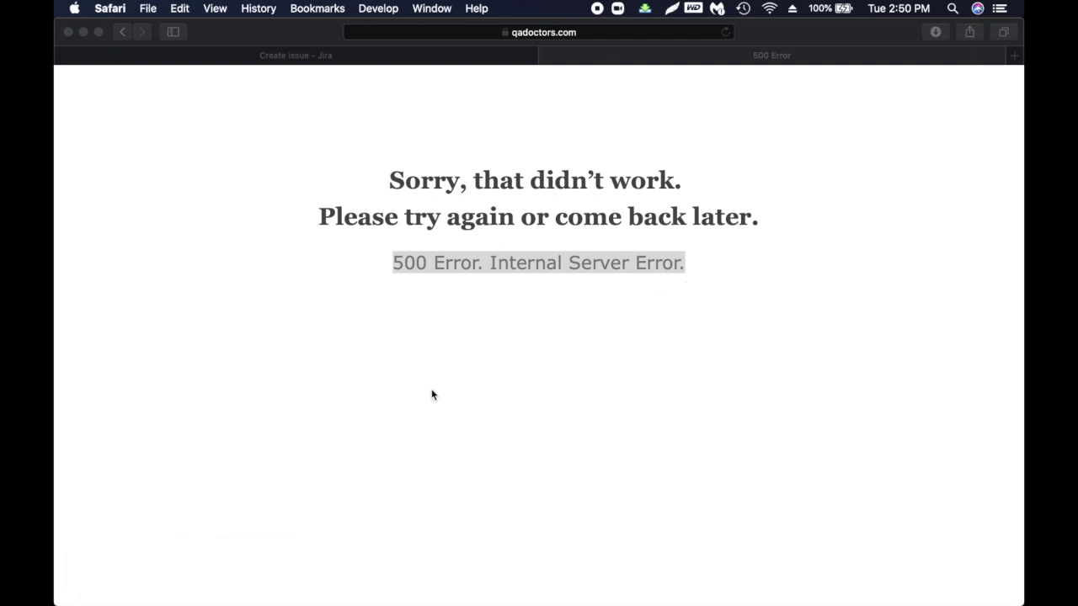
pyautogui.click(410, 55)
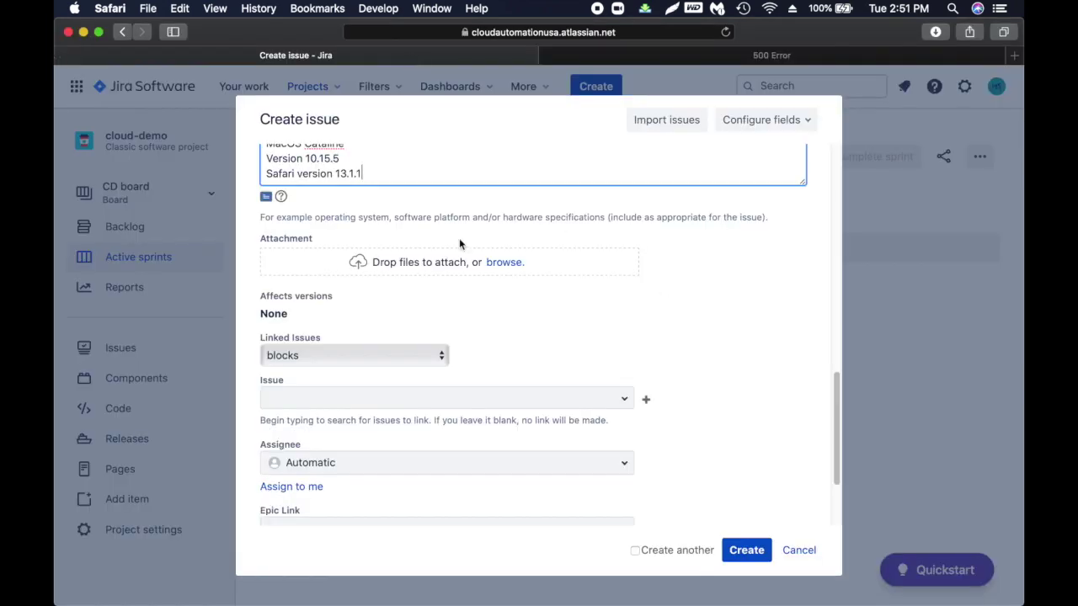
# Step: Attach qadoctor-500-error-mac-safari.png (113 kB) from the recent uploads to the bug
pyautogui.click(509, 266)
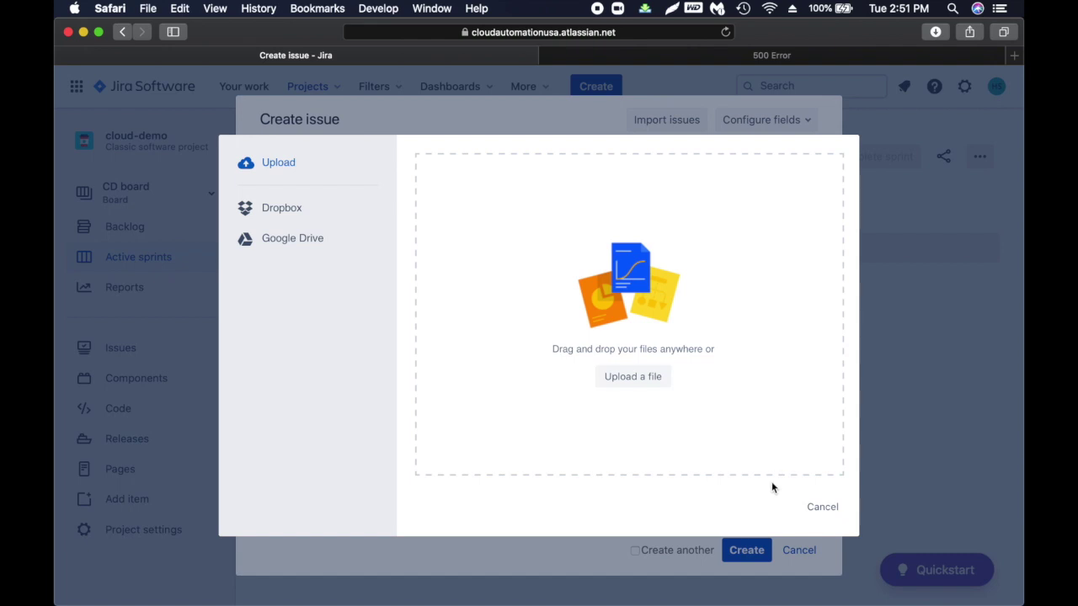
pyautogui.click(649, 377)
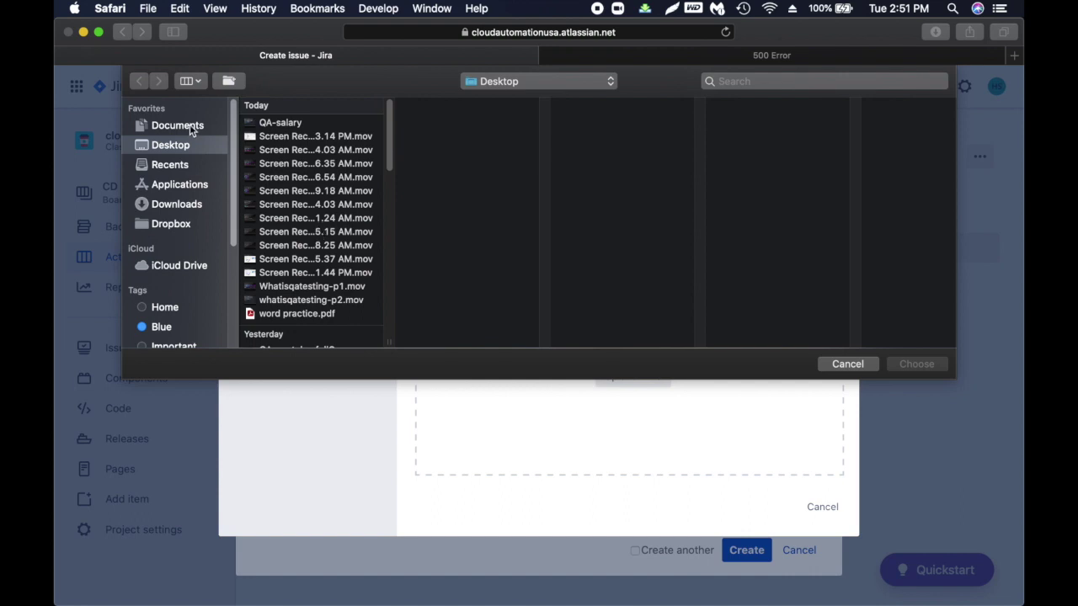
pyautogui.press('Escape')
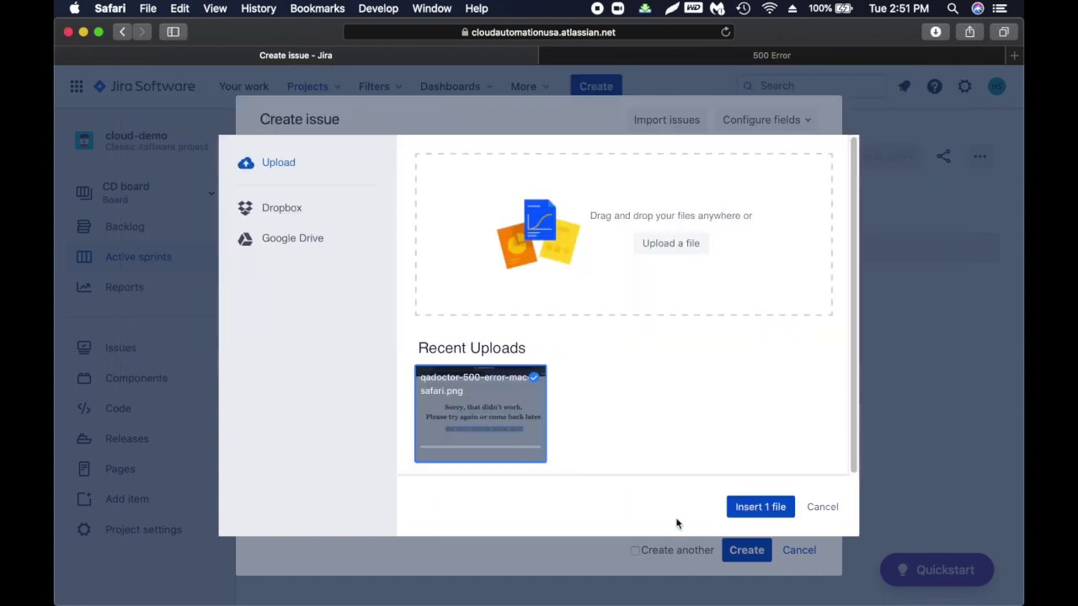
pyautogui.click(761, 507)
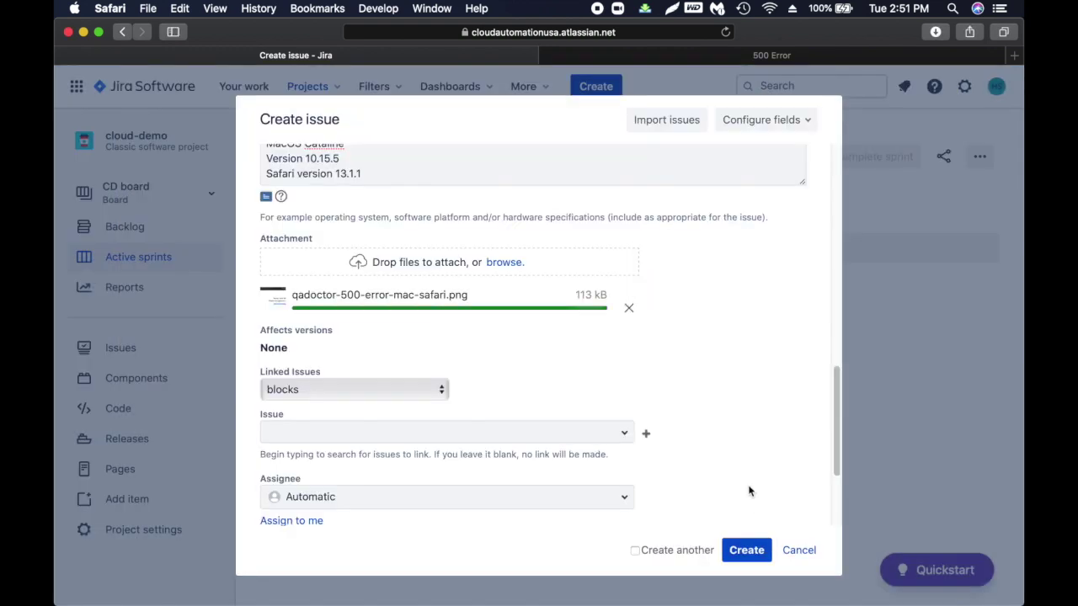
pyautogui.scroll(-3, 367, 379)
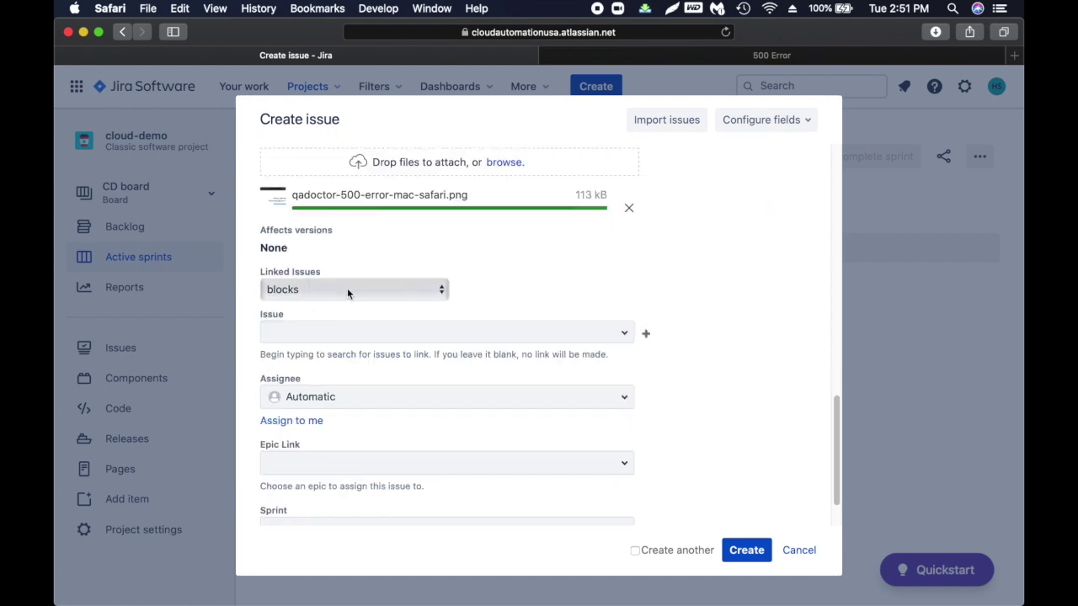
pyautogui.scroll(2, 346, 289)
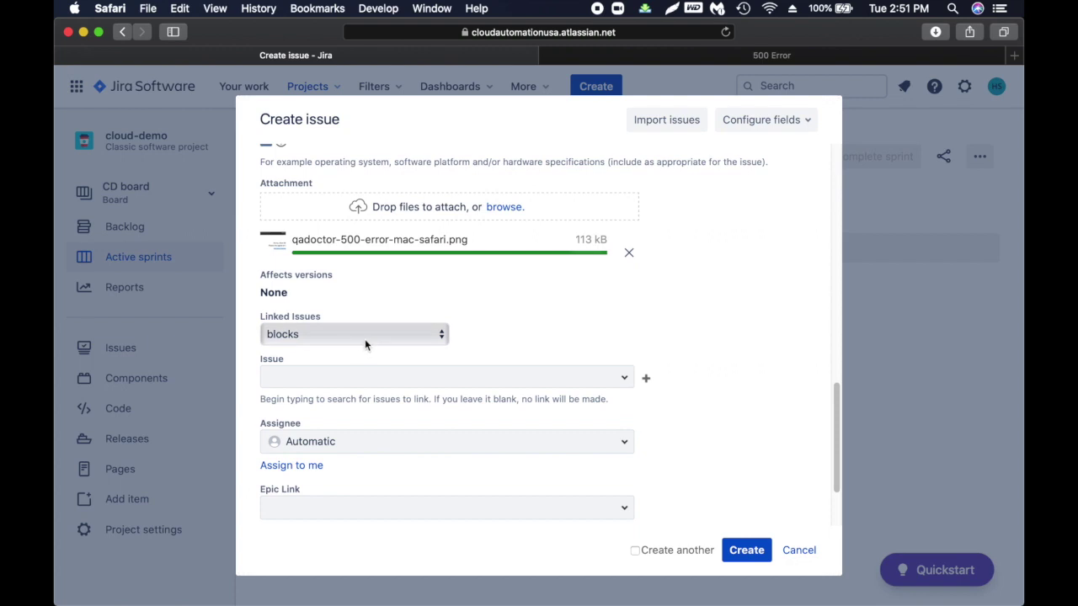
pyautogui.click(352, 333)
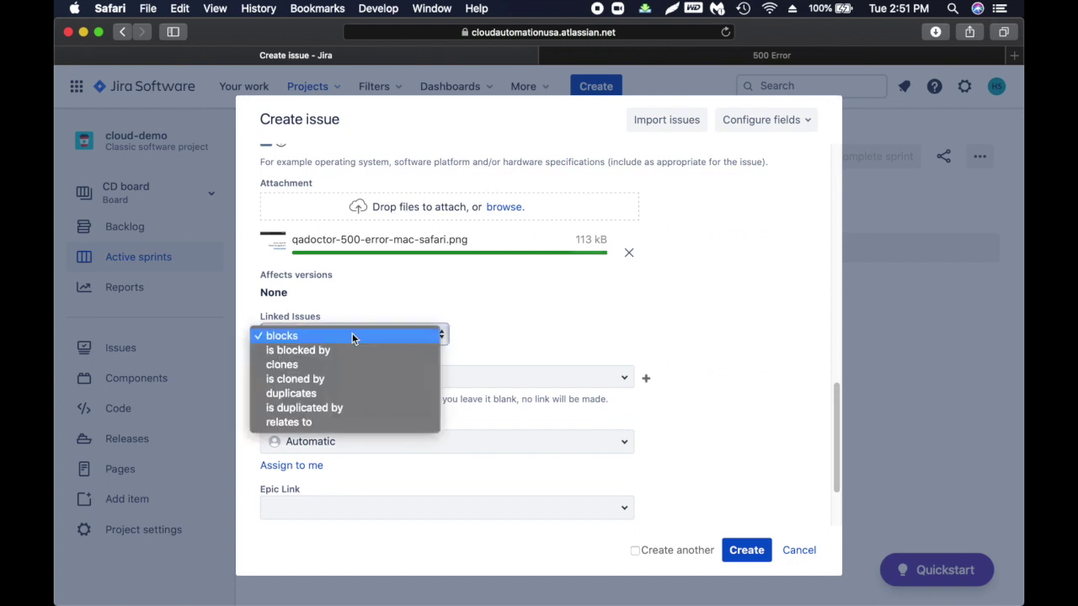
pyautogui.click(411, 294)
pyautogui.scroll(-3, 251, 422)
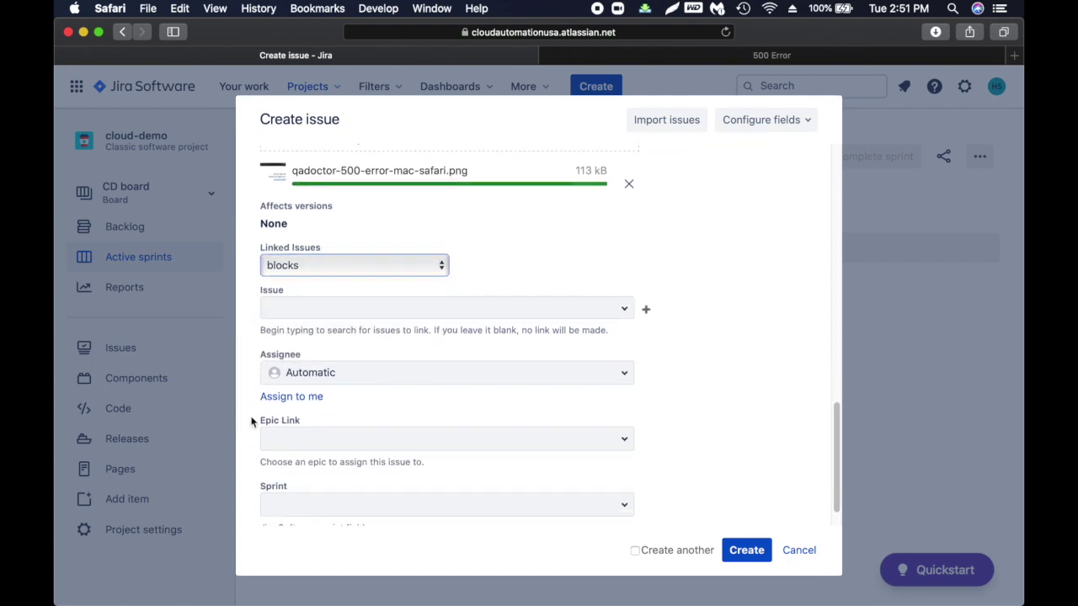
pyautogui.click(603, 281)
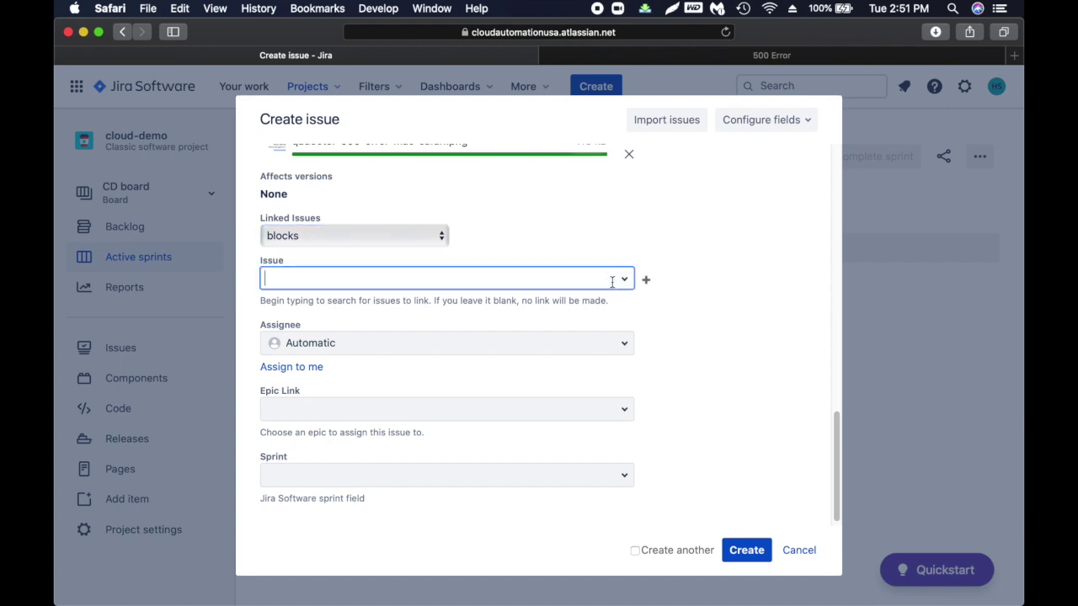
pyautogui.click(608, 368)
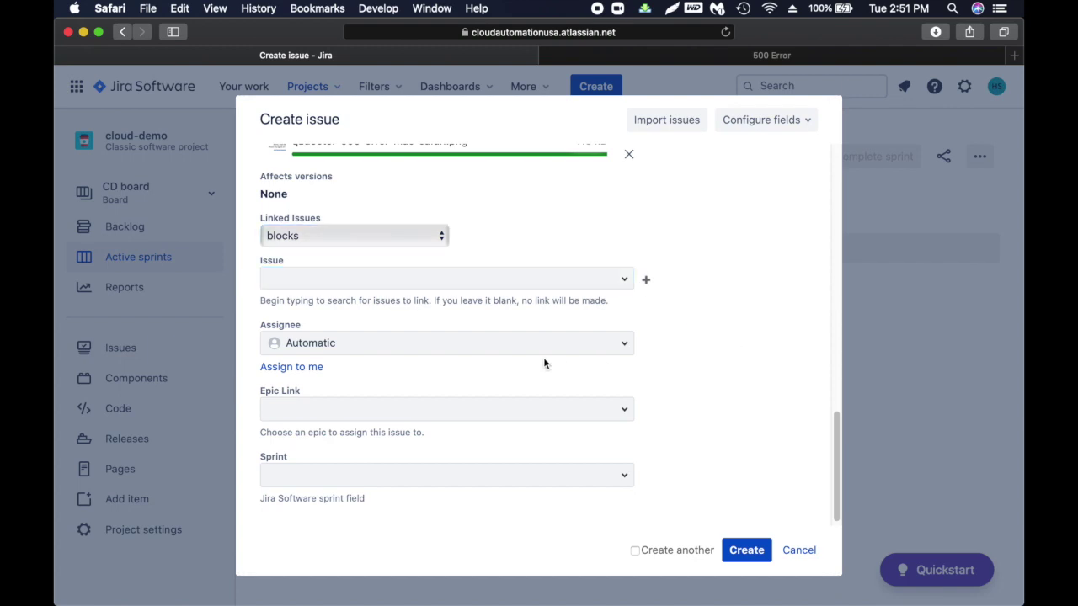
pyautogui.click(625, 347)
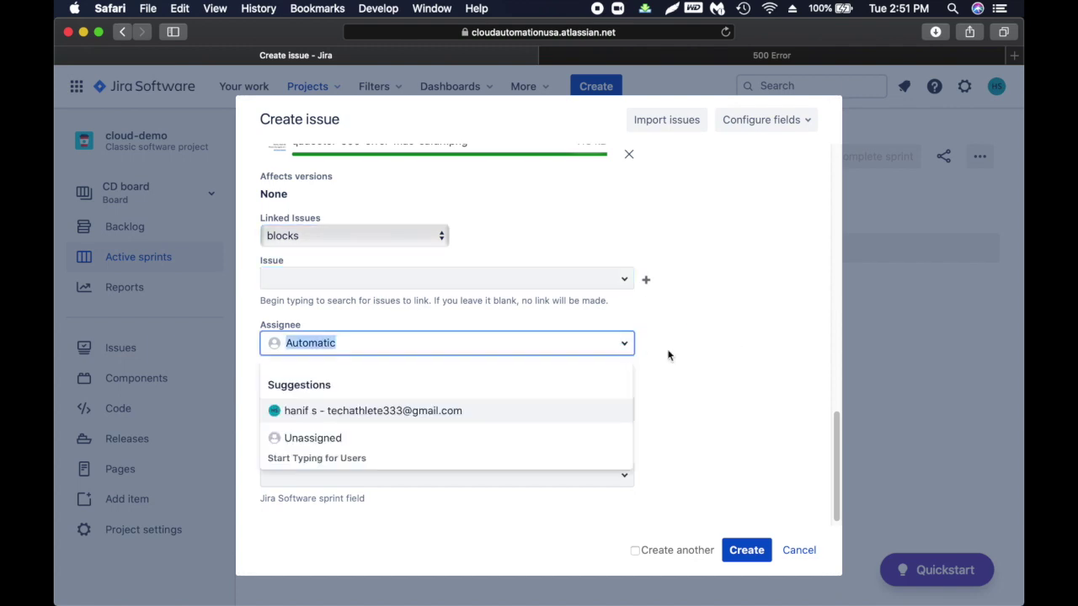
pyautogui.click(721, 372)
pyautogui.scroll(-1, 252, 388)
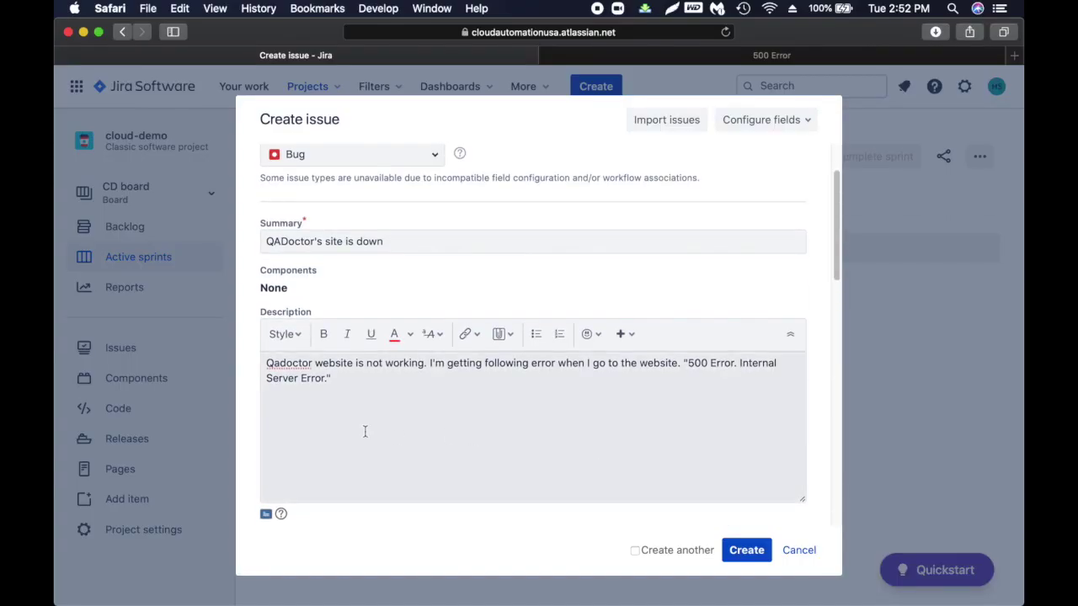
pyautogui.click(345, 414)
pyautogui.press('Return')
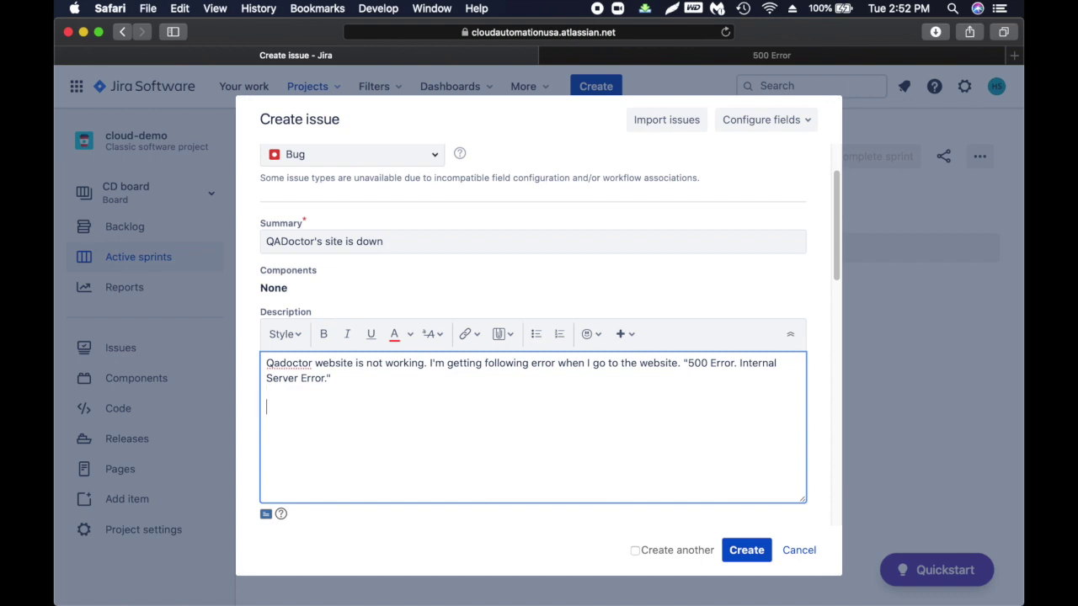
pyautogui.write('Steps to reproduce:')
pyautogui.press('Return')
pyautogui.write('1. g')
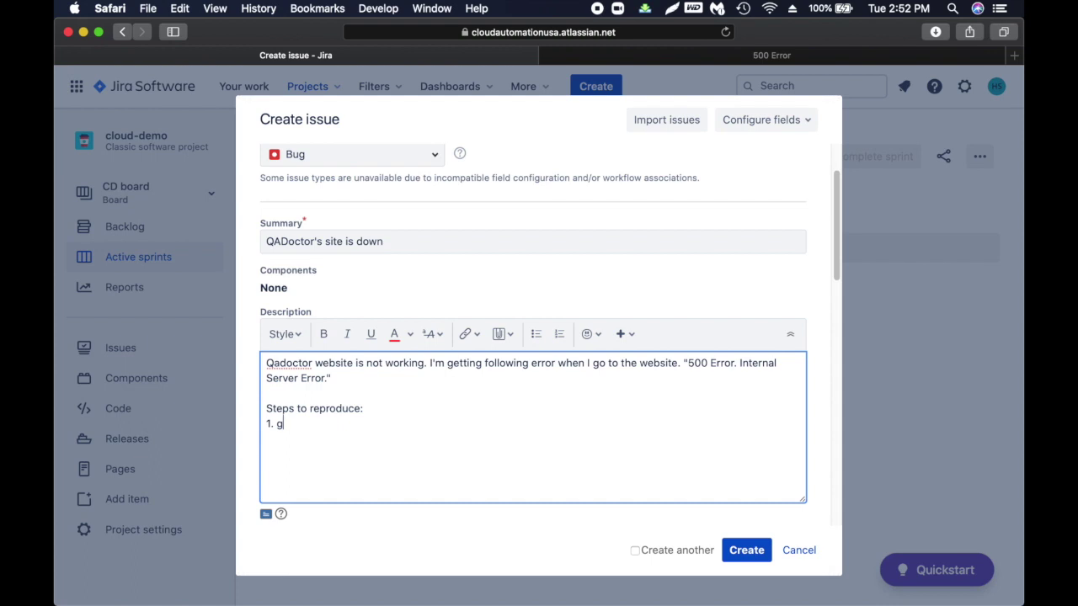
pyautogui.write('o to www.qadoctors.com')
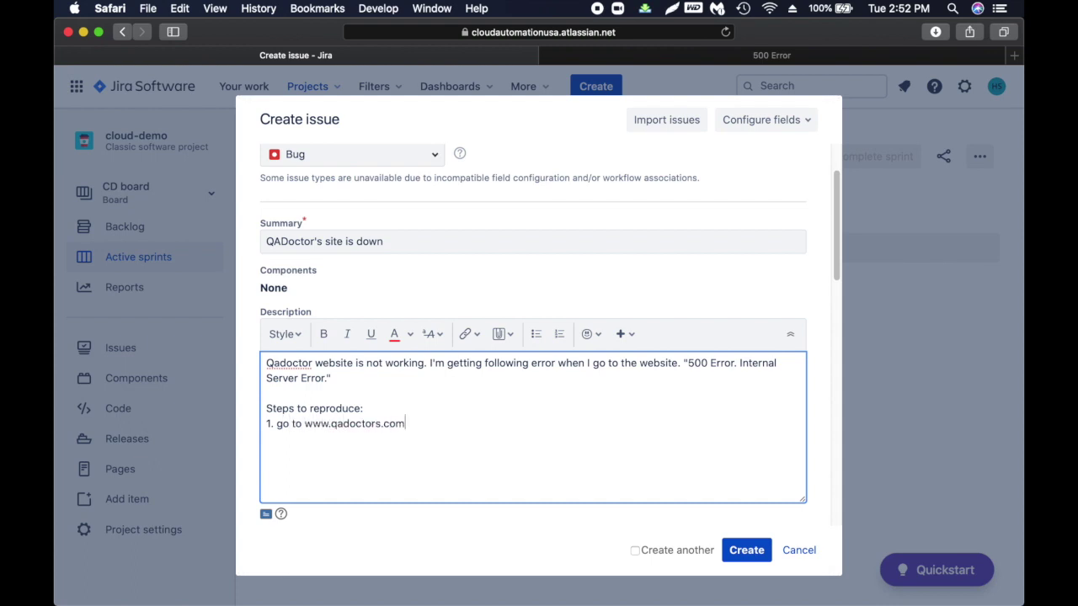
pyautogui.press('Return')
pyautogui.write('2.')
pyautogui.press('BackSpace')
pyautogui.press('BackSpace')
pyautogui.press('BackSpace')
# Step: Review the completed form and submit it, creating bug CD-1
pyautogui.scroll(-1, 818, 391)
pyautogui.scroll(-1, 818, 390)
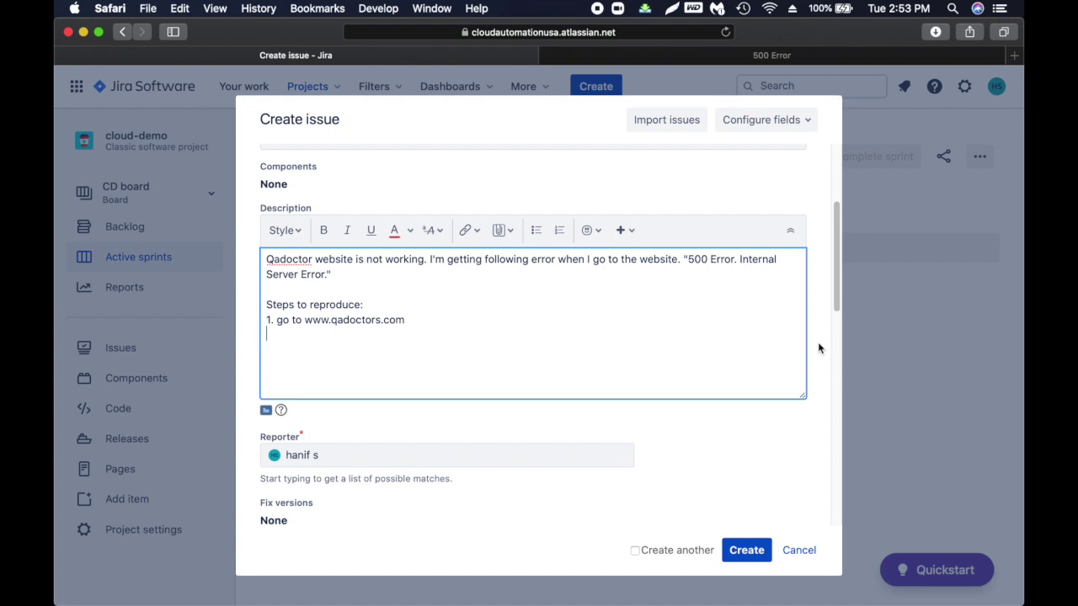
pyautogui.scroll(2, 479, 398)
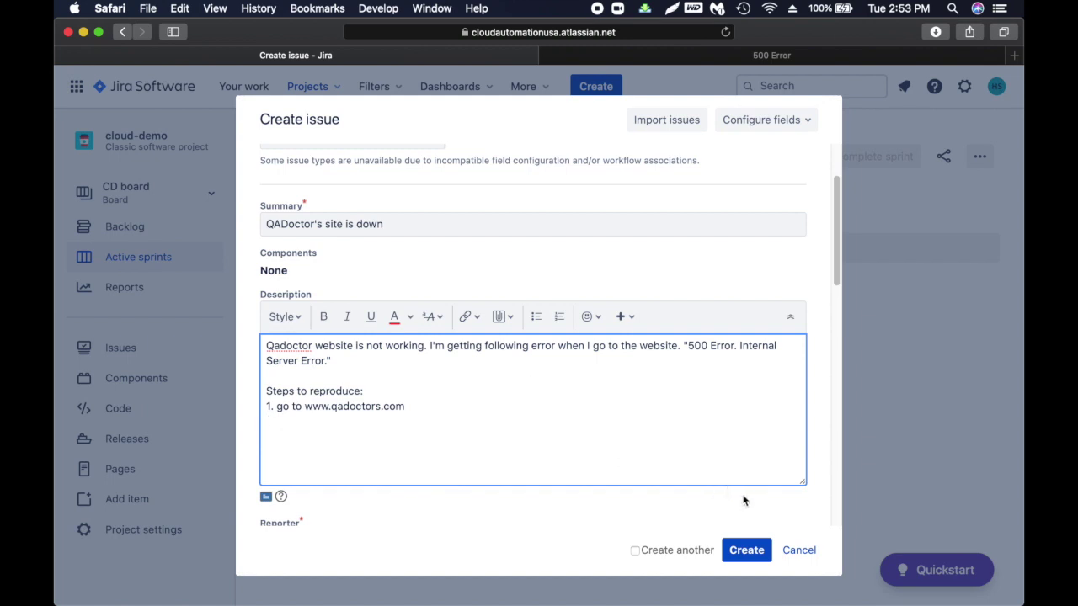
pyautogui.scroll(-1, 743, 500)
pyautogui.click(746, 549)
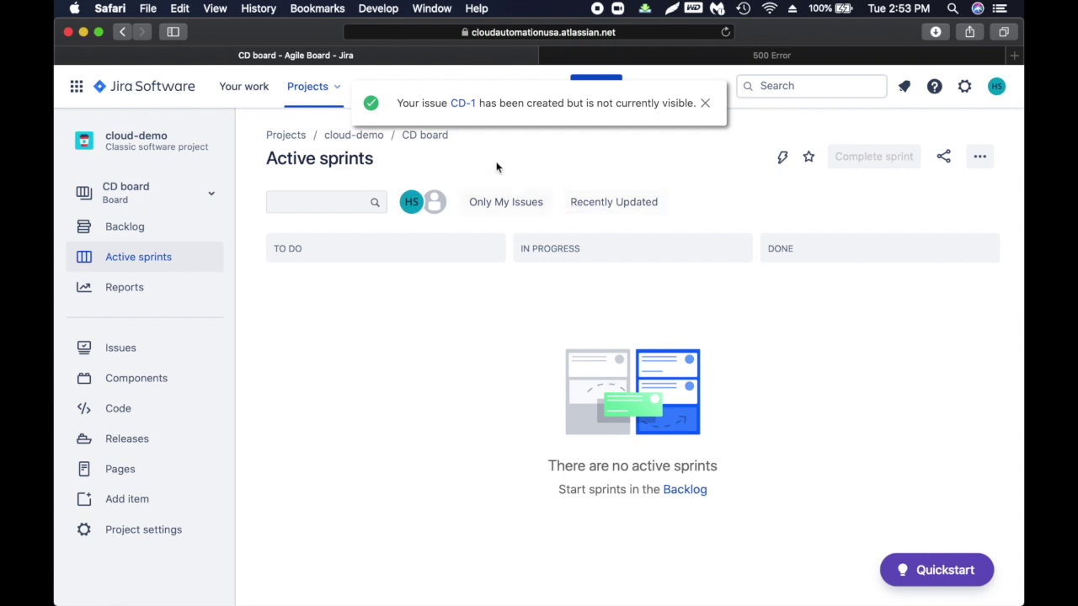
# Step: Go to the cloud-demo Backlog and open CD-1's detail panel
pyautogui.click(464, 103)
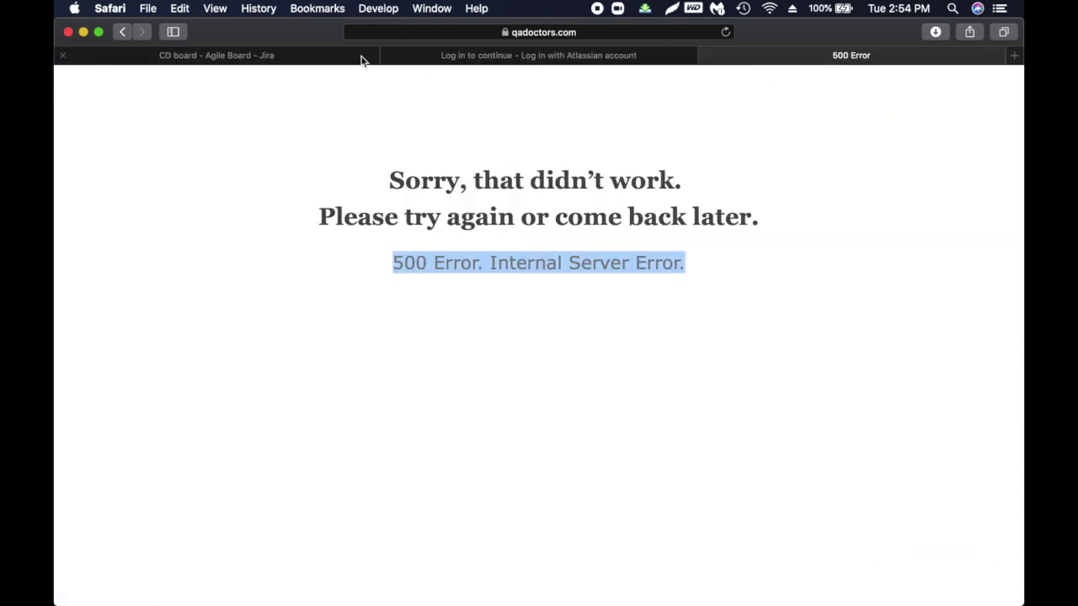
pyautogui.click(361, 55)
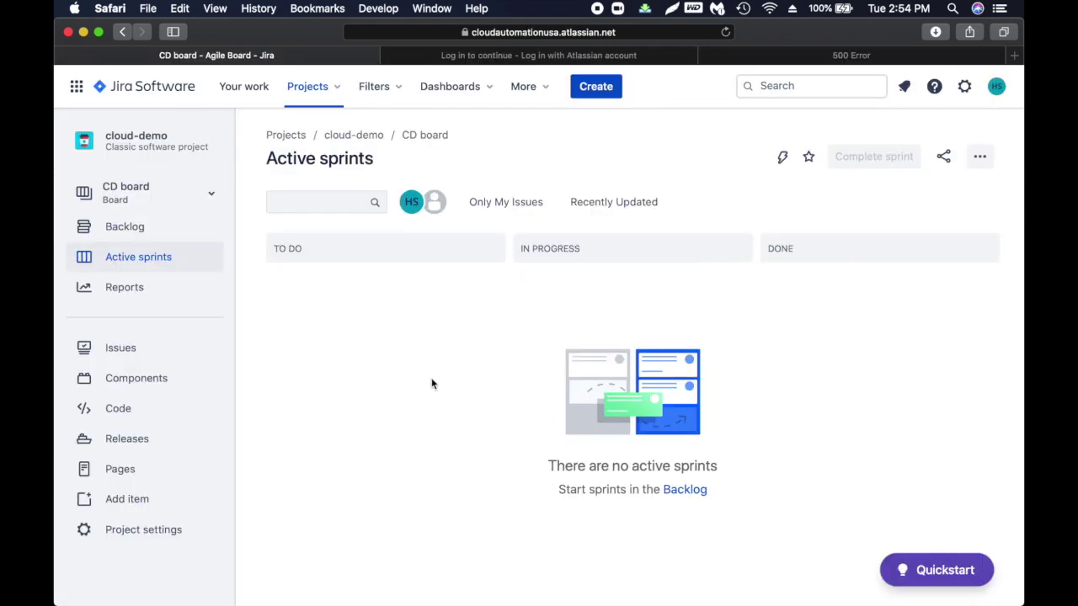
pyautogui.click(149, 230)
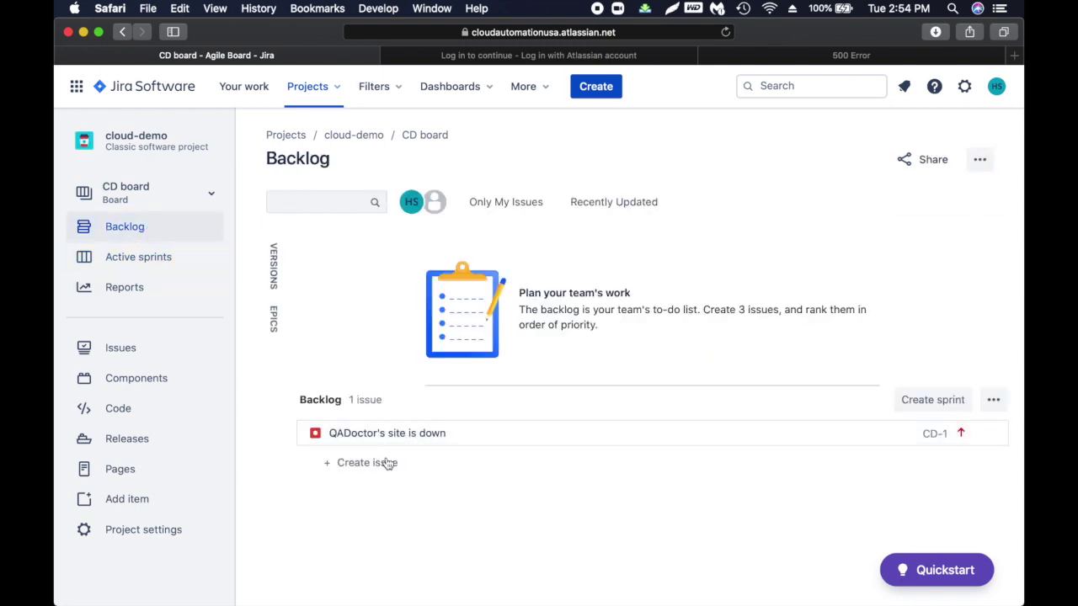
pyautogui.click(415, 438)
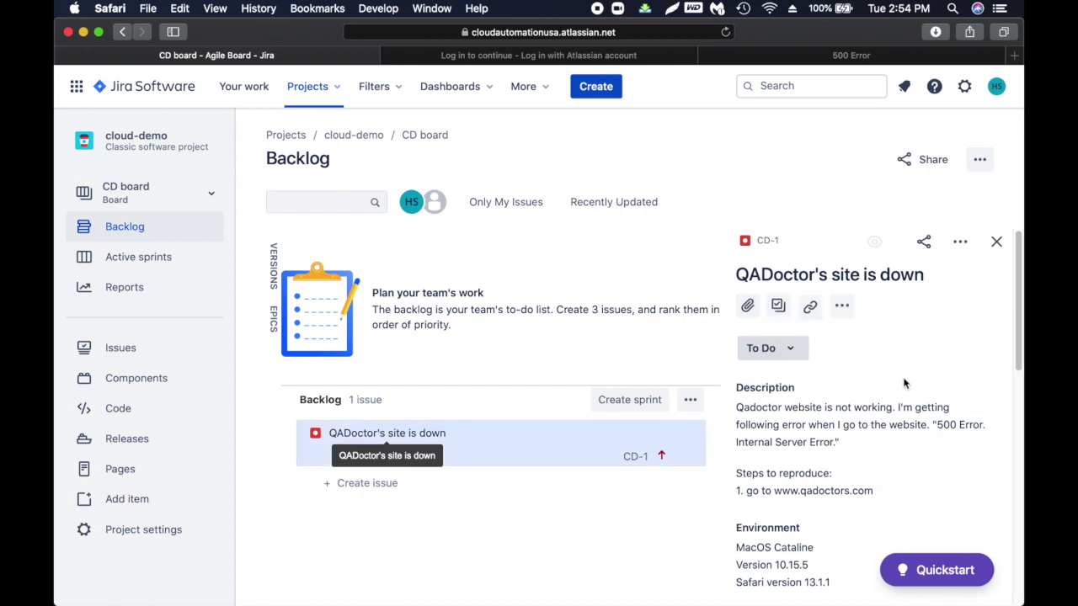
pyautogui.scroll(-5, 876, 459)
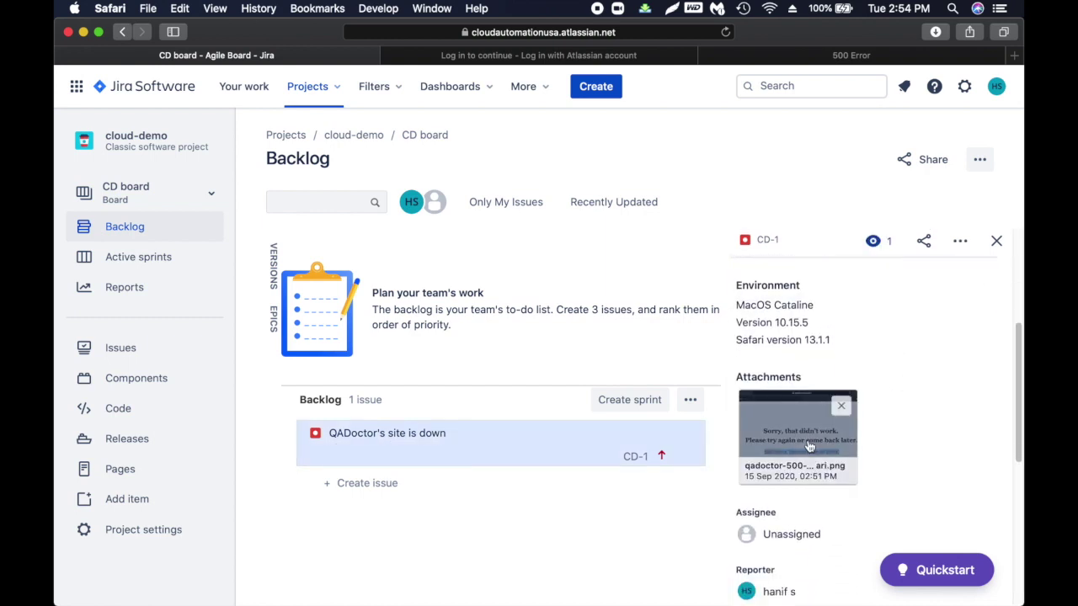
pyautogui.scroll(5, 883, 449)
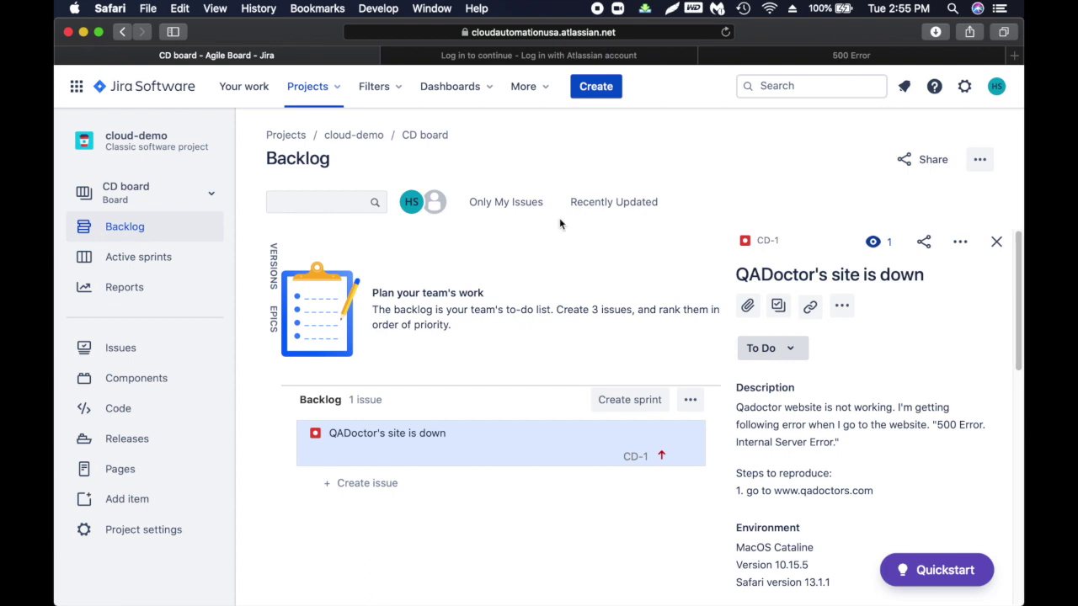
# Step: Start a second cloud-demo Bug, with Summary and Description left empty, and scroll down the form
pyautogui.click(599, 87)
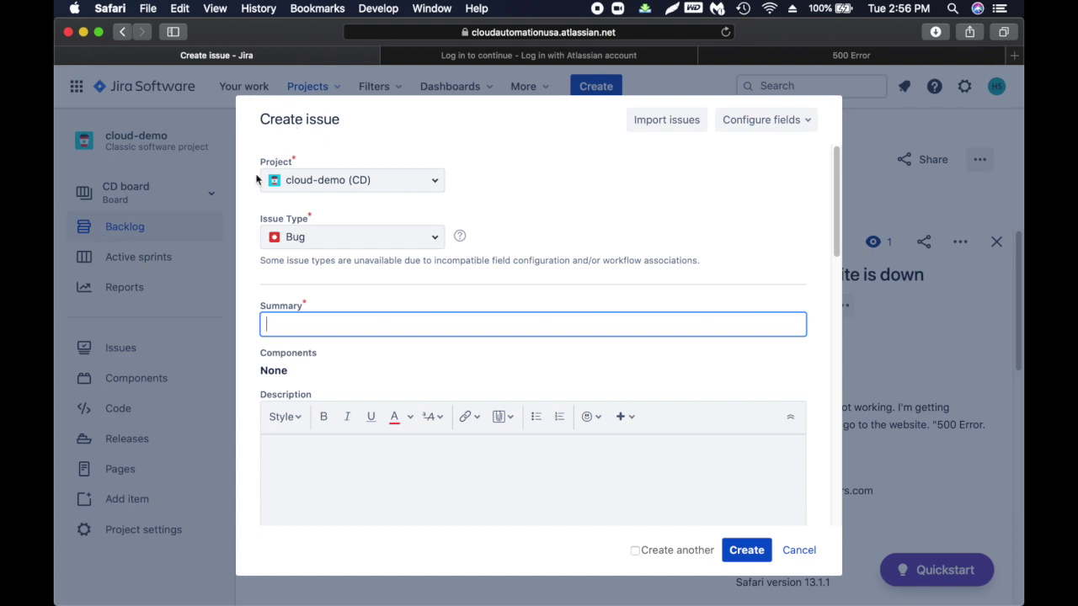
pyautogui.scroll(-2, 496, 194)
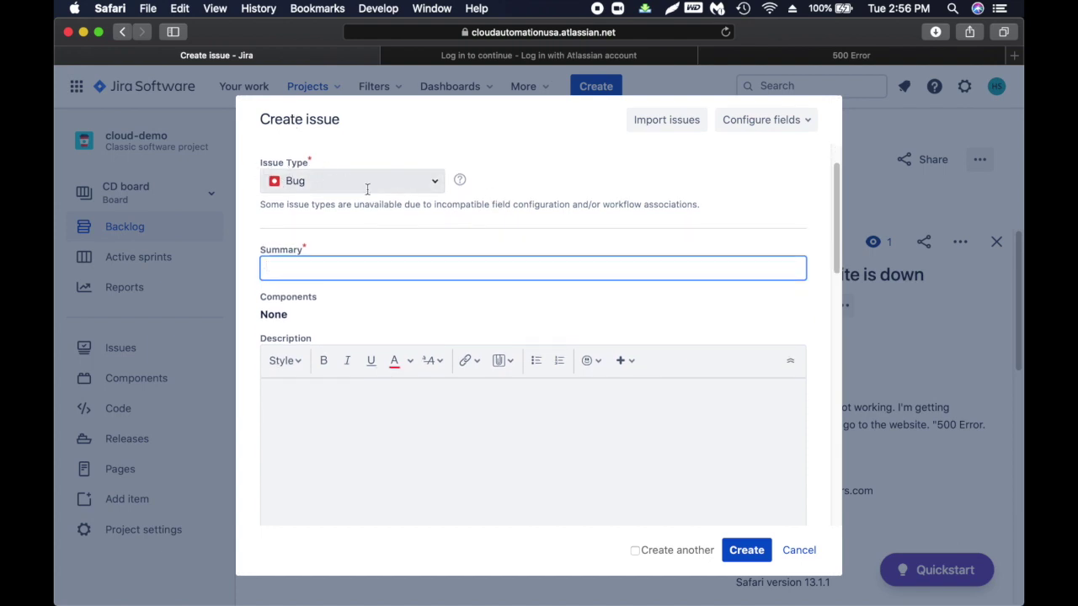
pyautogui.scroll(-2, 256, 311)
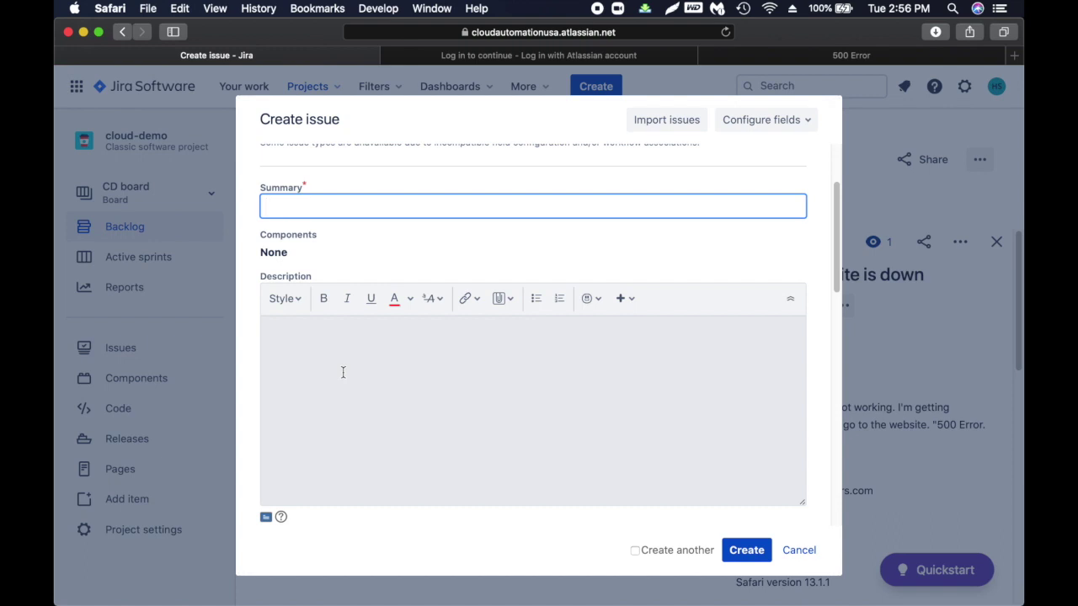
# Step: Scroll through the empty Bug form's defaults: Medium priority, blocks link type, Automatic assignee
pyautogui.scroll(-5, 343, 372)
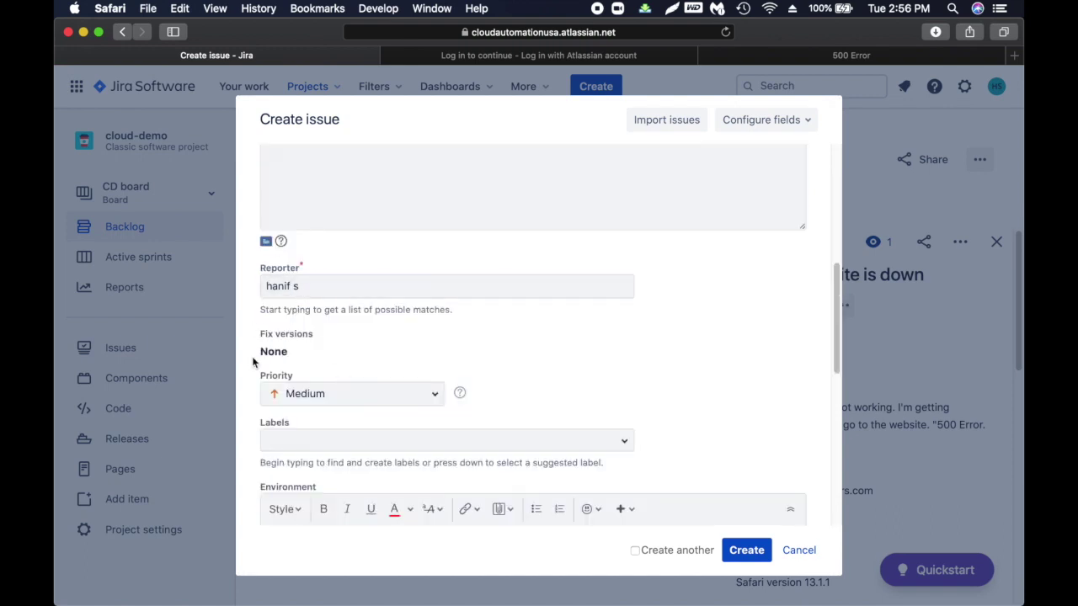
pyautogui.scroll(-2, 253, 362)
pyautogui.scroll(-1, 253, 362)
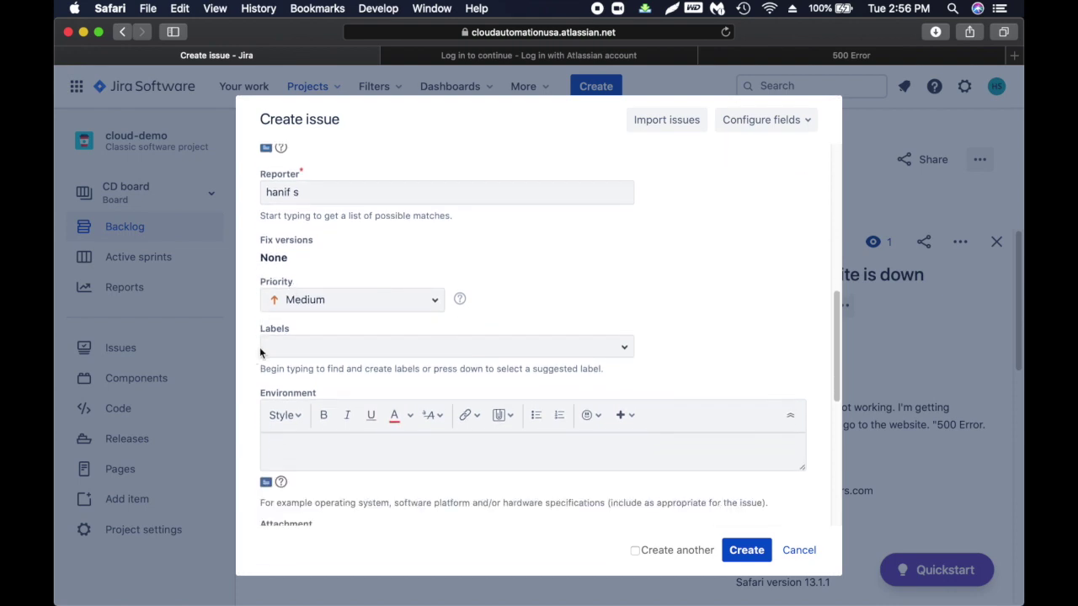
pyautogui.scroll(-5, 251, 377)
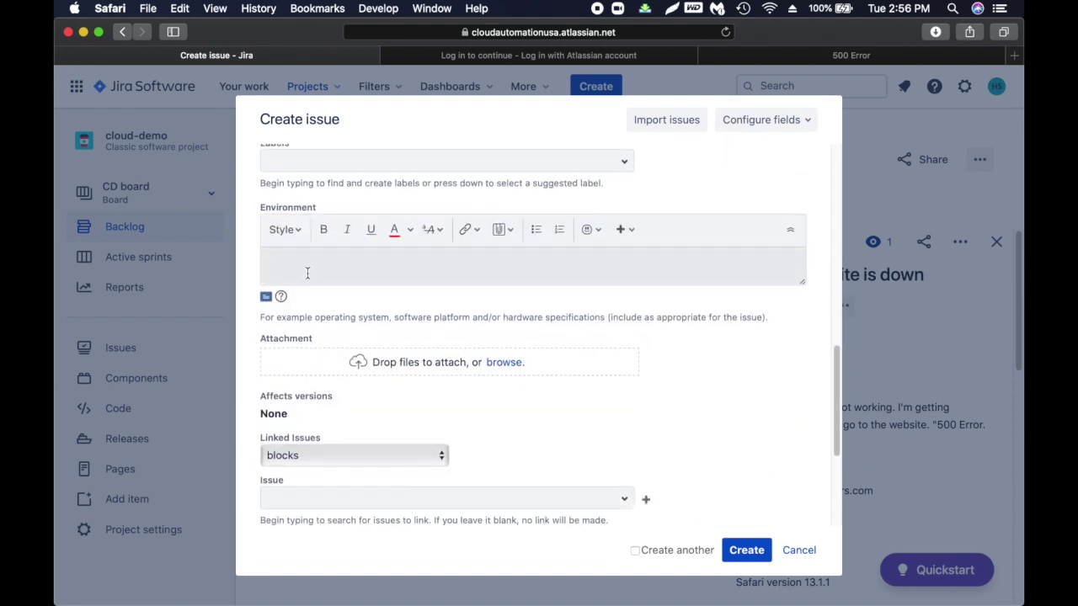
pyautogui.scroll(-2, 252, 338)
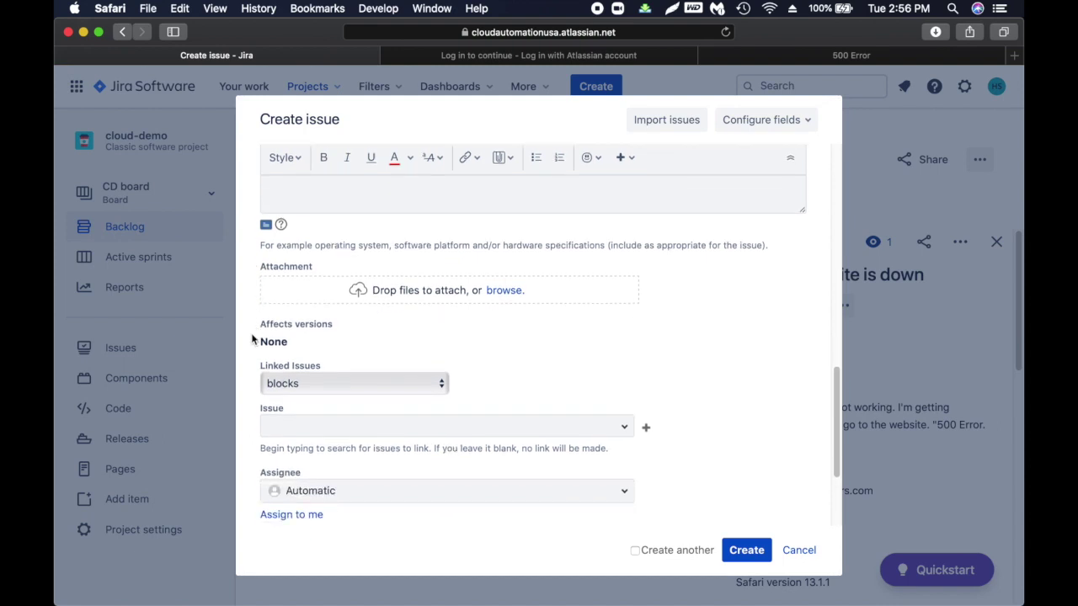
pyautogui.scroll(-4, 252, 339)
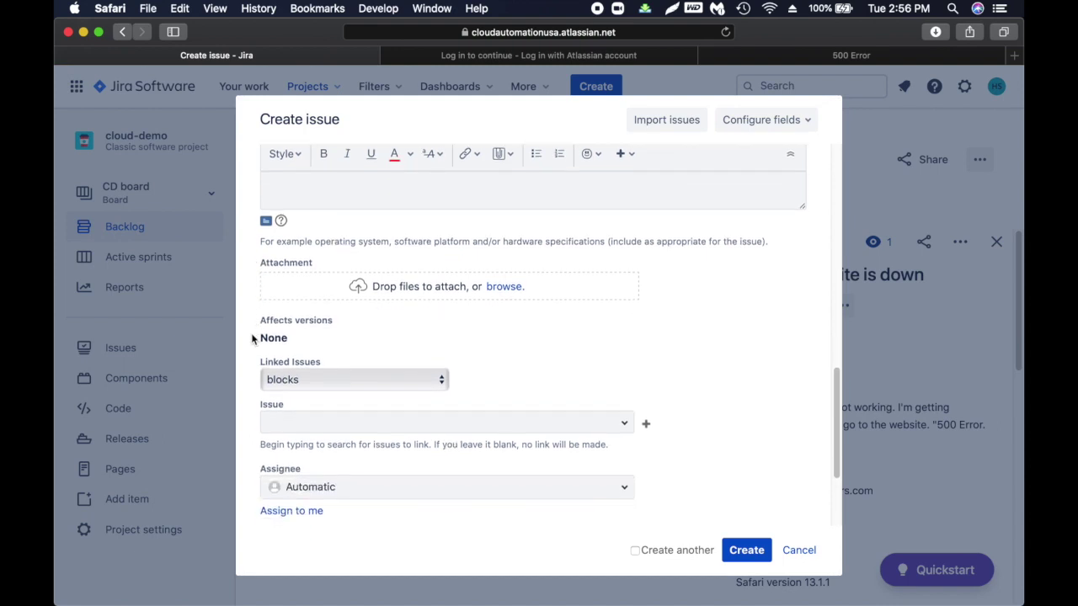